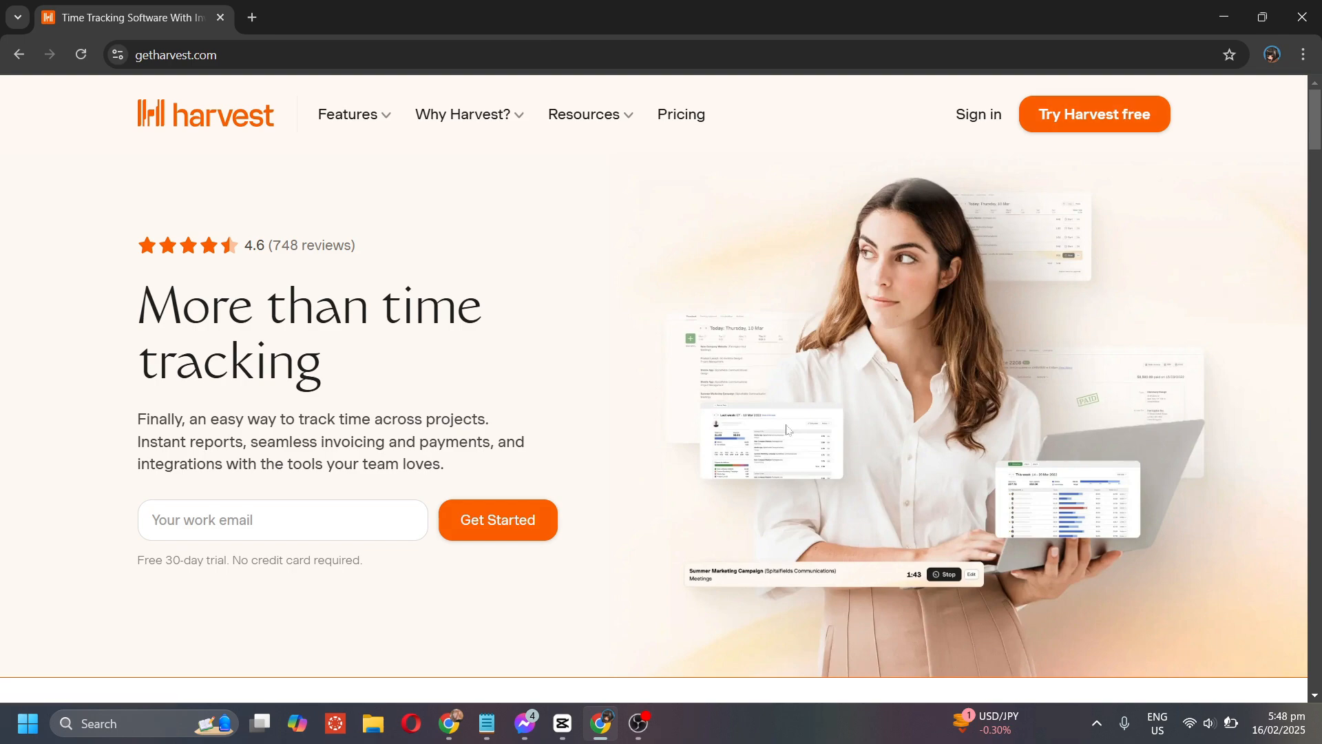
- Sign up for a free Harvest trial using the existing Google account and approve sharing its details
left_click(1092, 125)
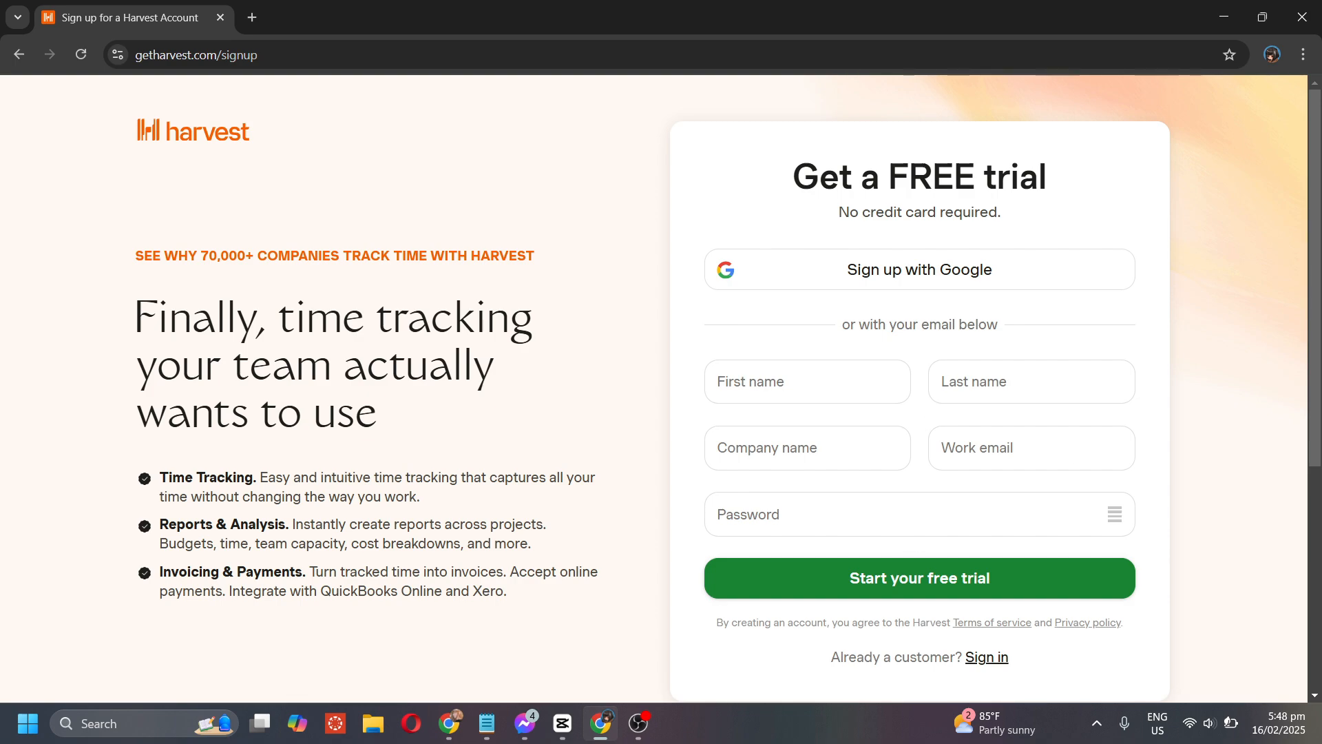
left_click(992, 291)
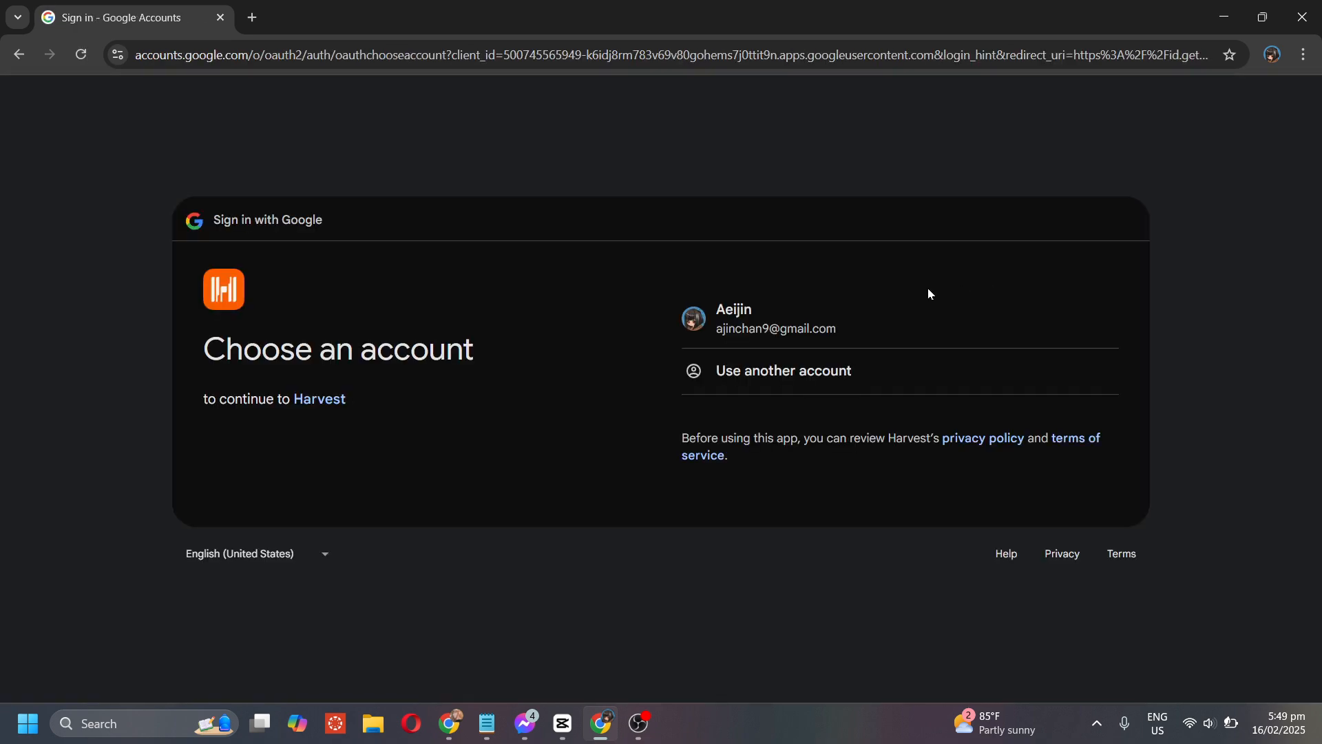
left_click(851, 335)
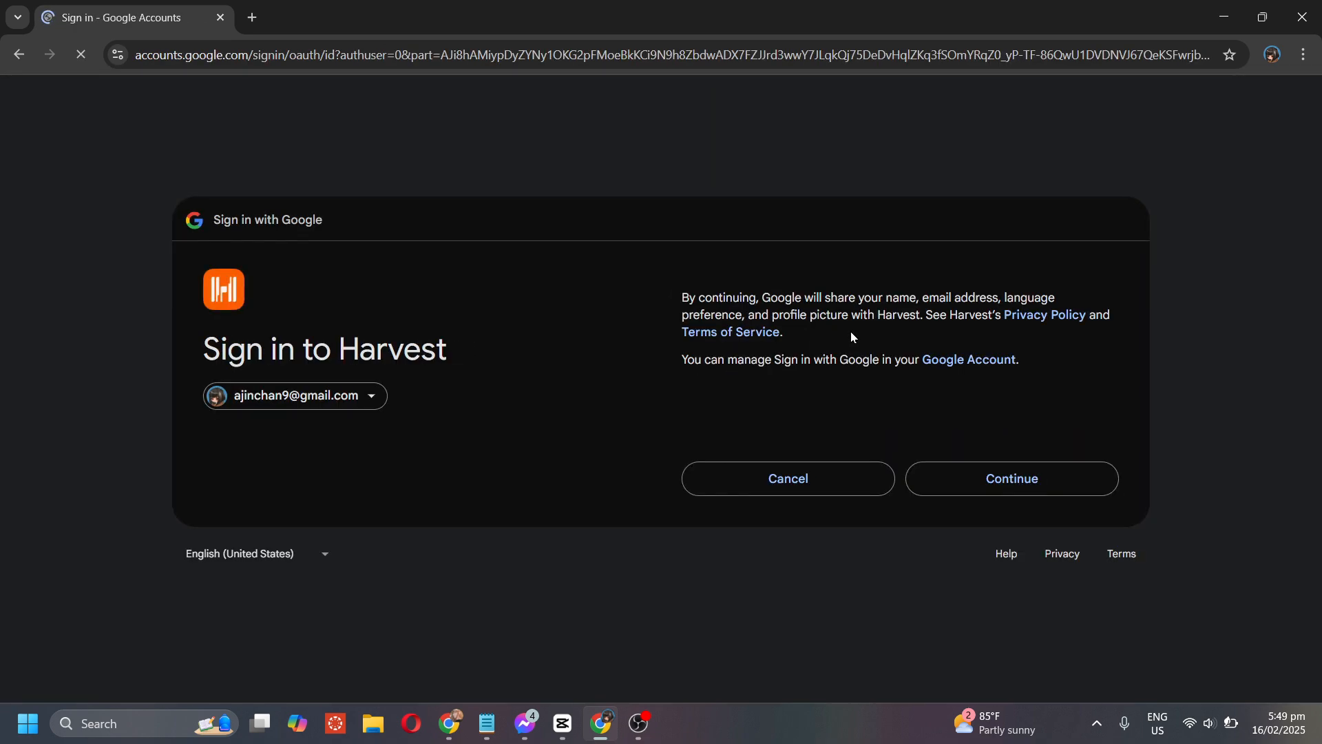
left_click(963, 493)
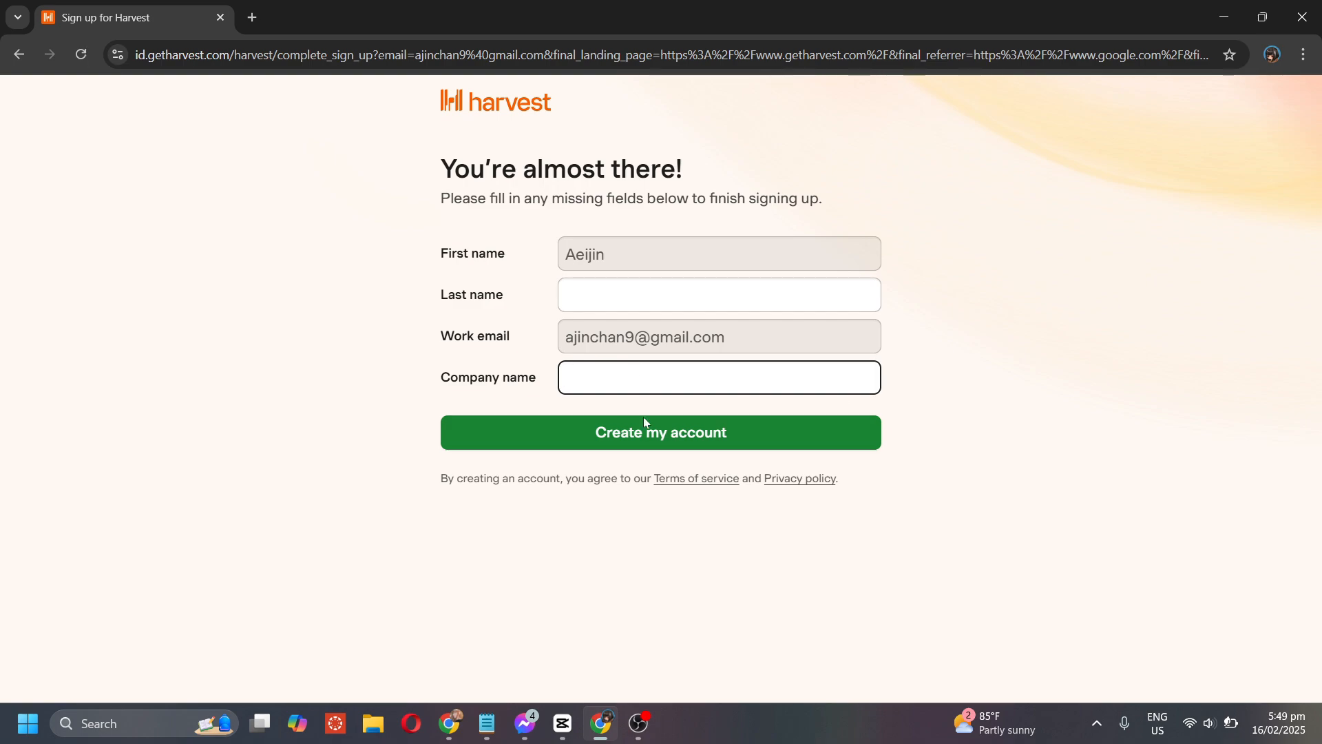
- Complete the sign-up with the account holder's last name and the company name KnitPaws, and create the account
left_click(689, 296)
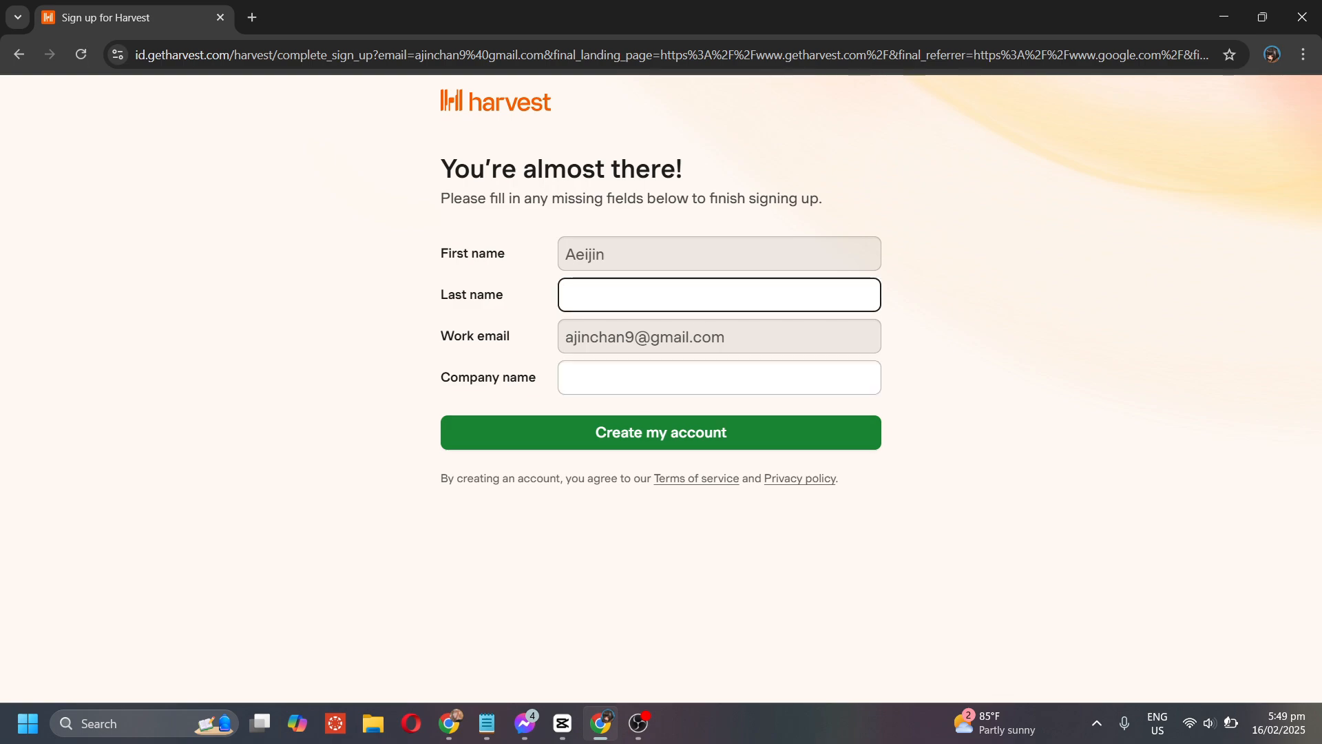
type("Chan")
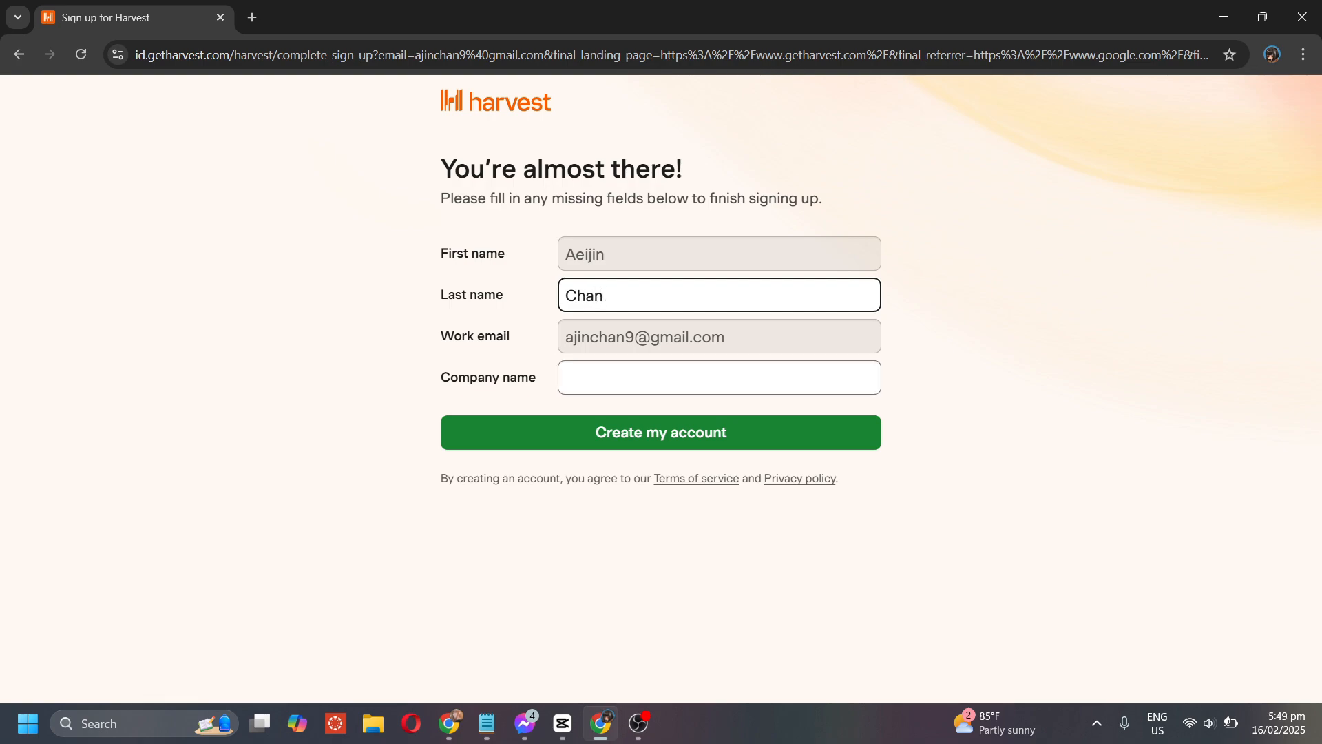
left_click(590, 383)
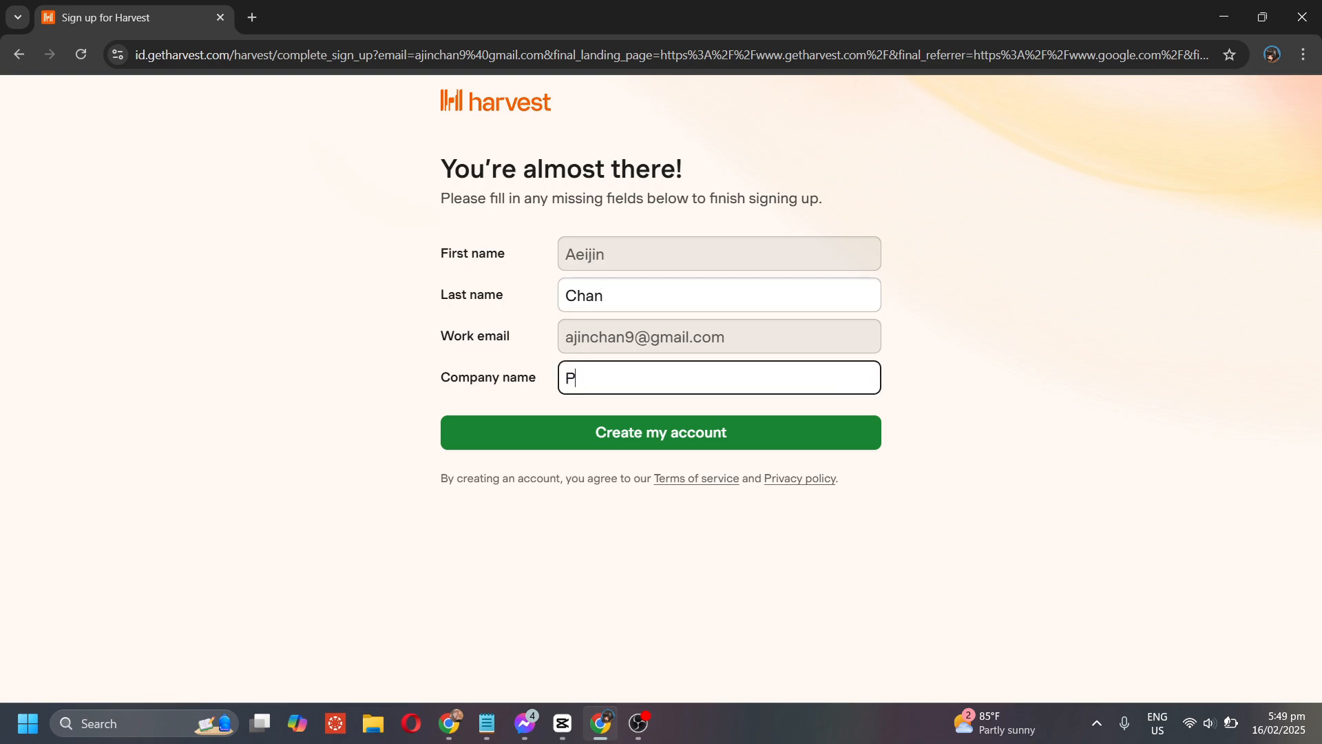
type("KnitPaws")
left_click(754, 432)
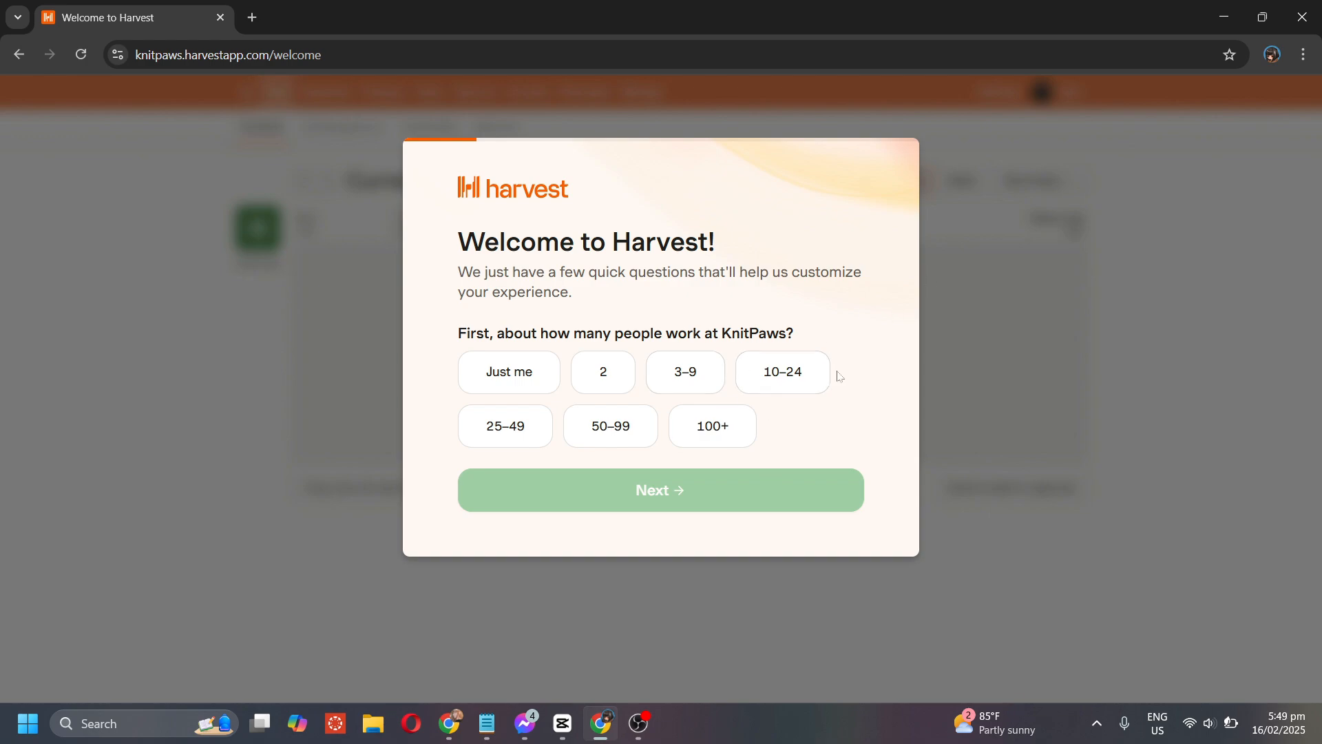
- Answer the welcome questions with company size Just me and the goal Make sure my business is on track
left_click(545, 373)
left_click(596, 482)
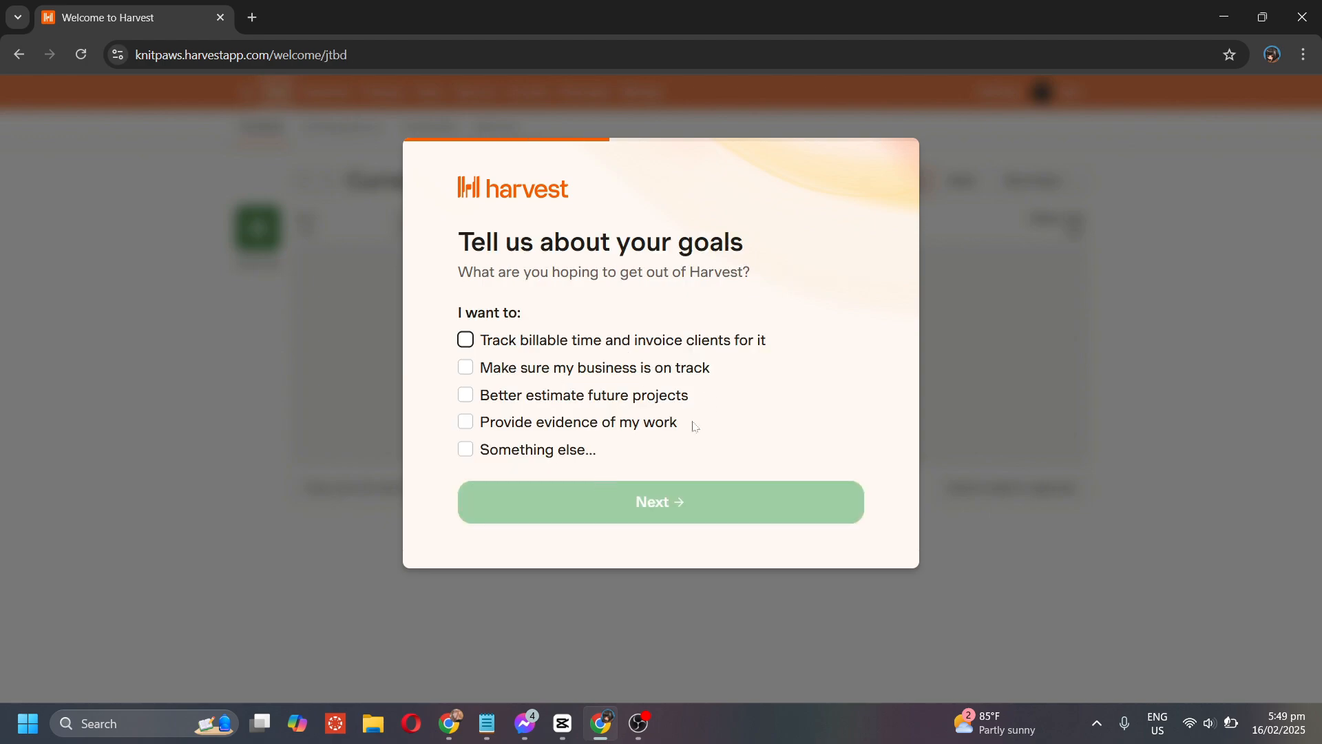
left_click(671, 369)
left_click(639, 512)
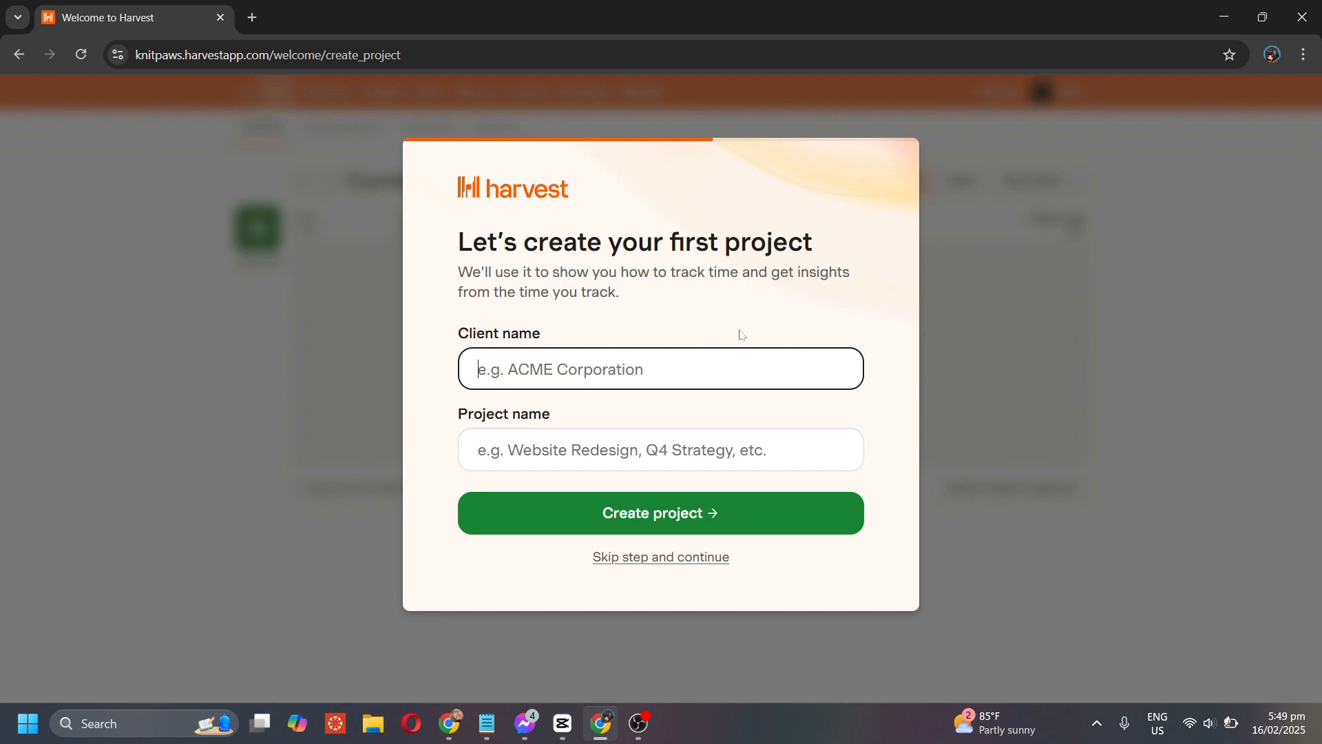
- Create the first project, named Product Review, with the client's name filled in
type("Cleo")
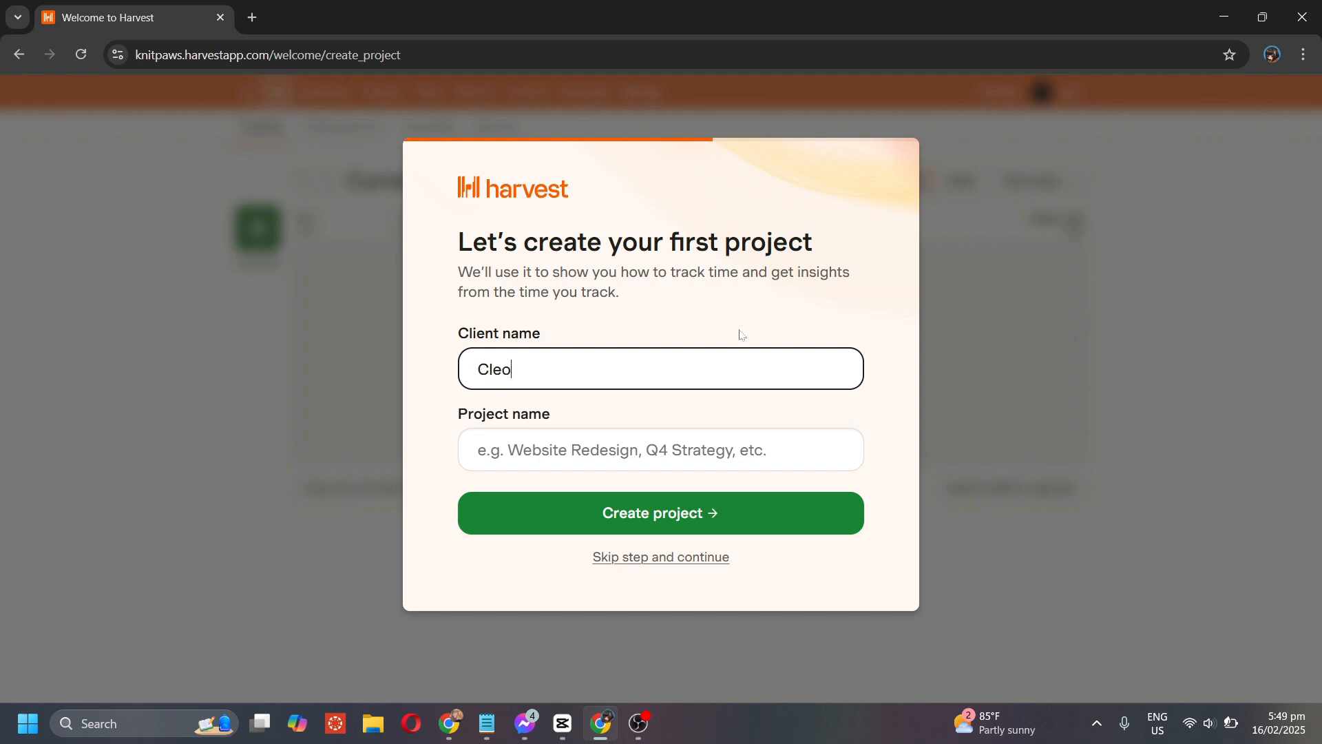
key("Tab")
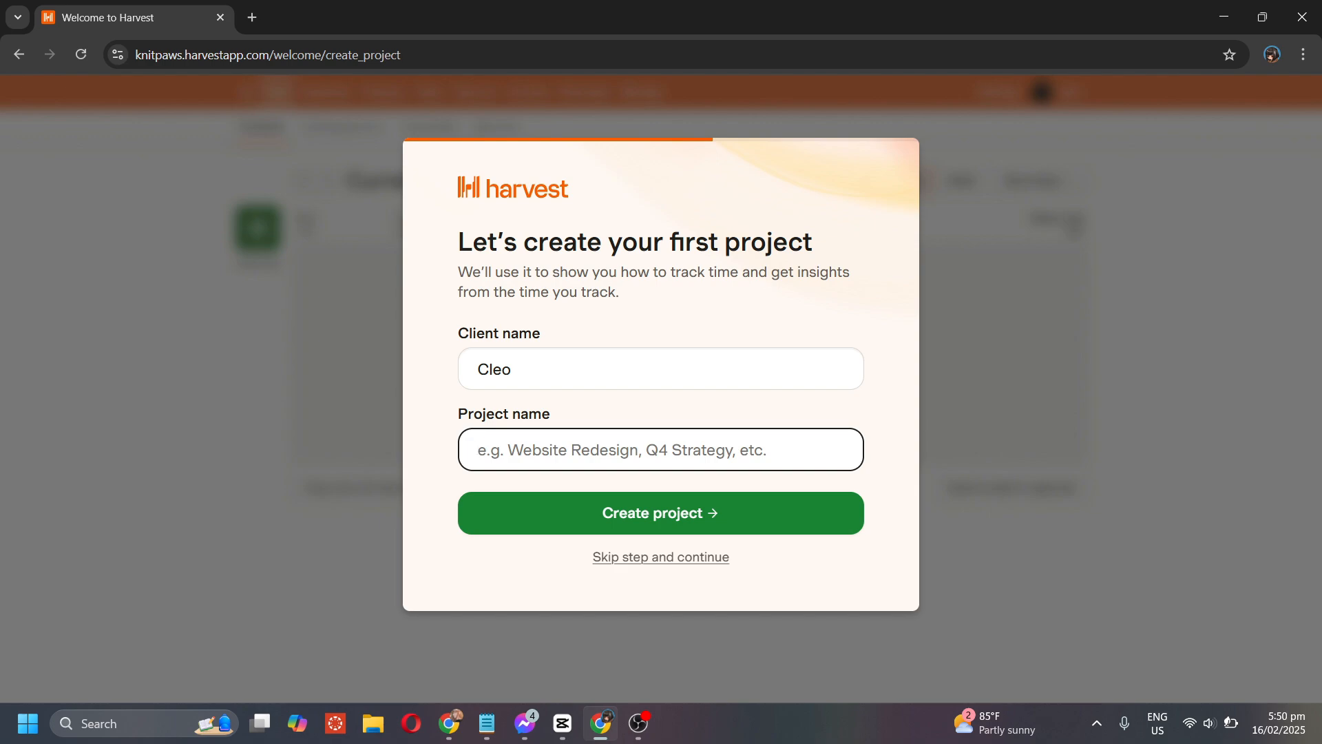
type("P")
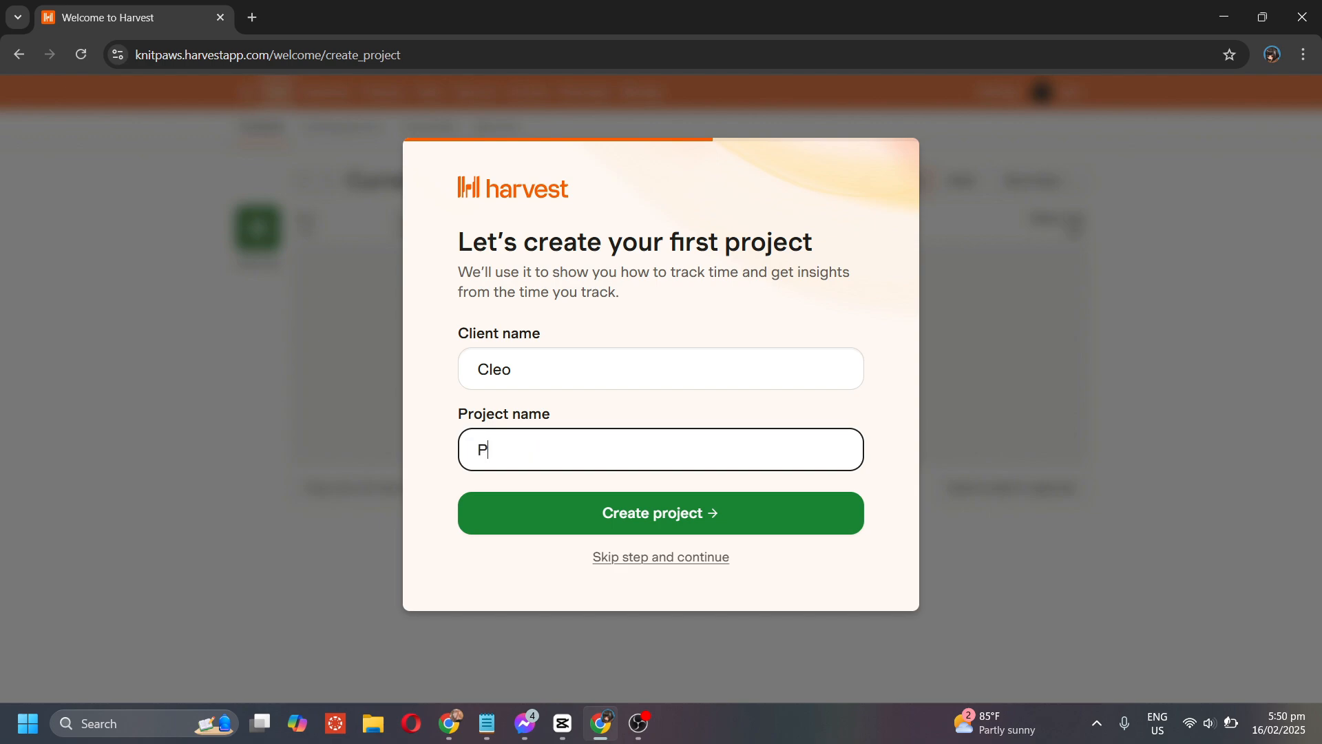
type("roduct Review")
left_click(694, 524)
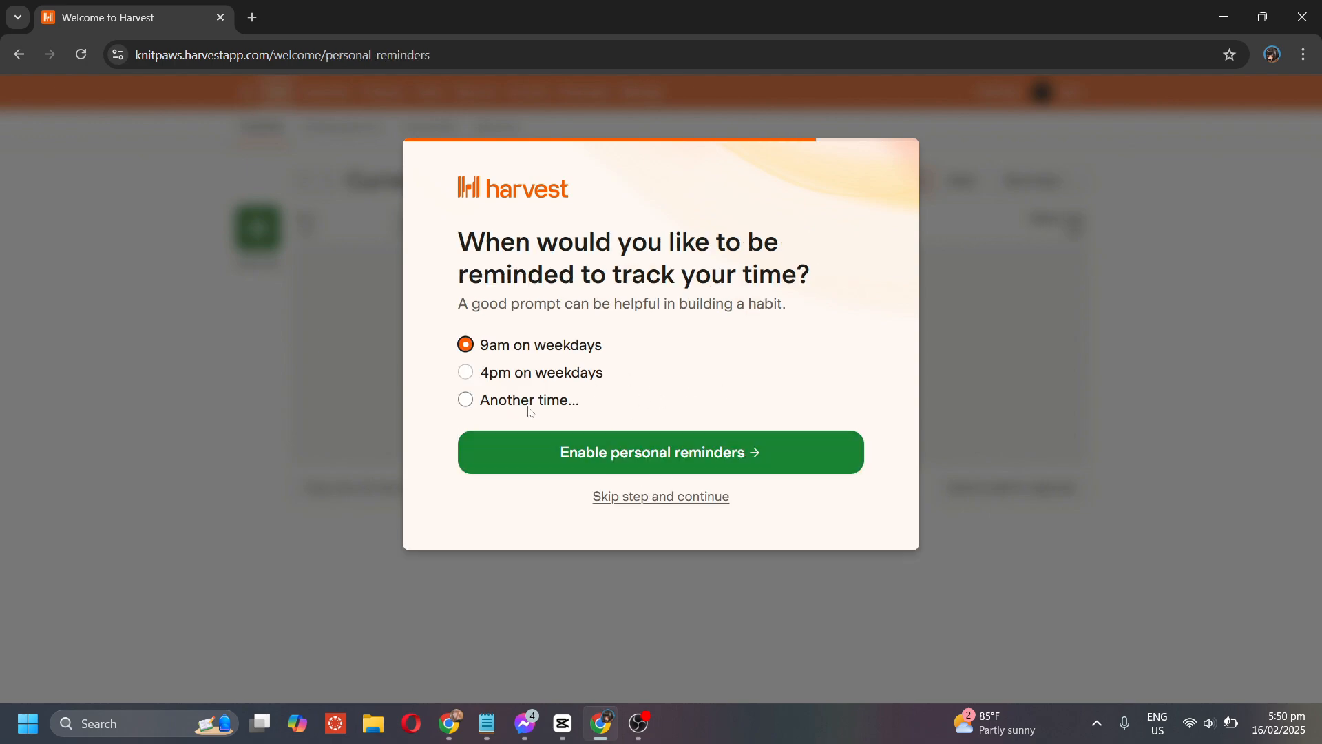
- Enable personal time-tracking reminders for 9am on weekdays and set the company's industry to Graphic Design
left_click(528, 446)
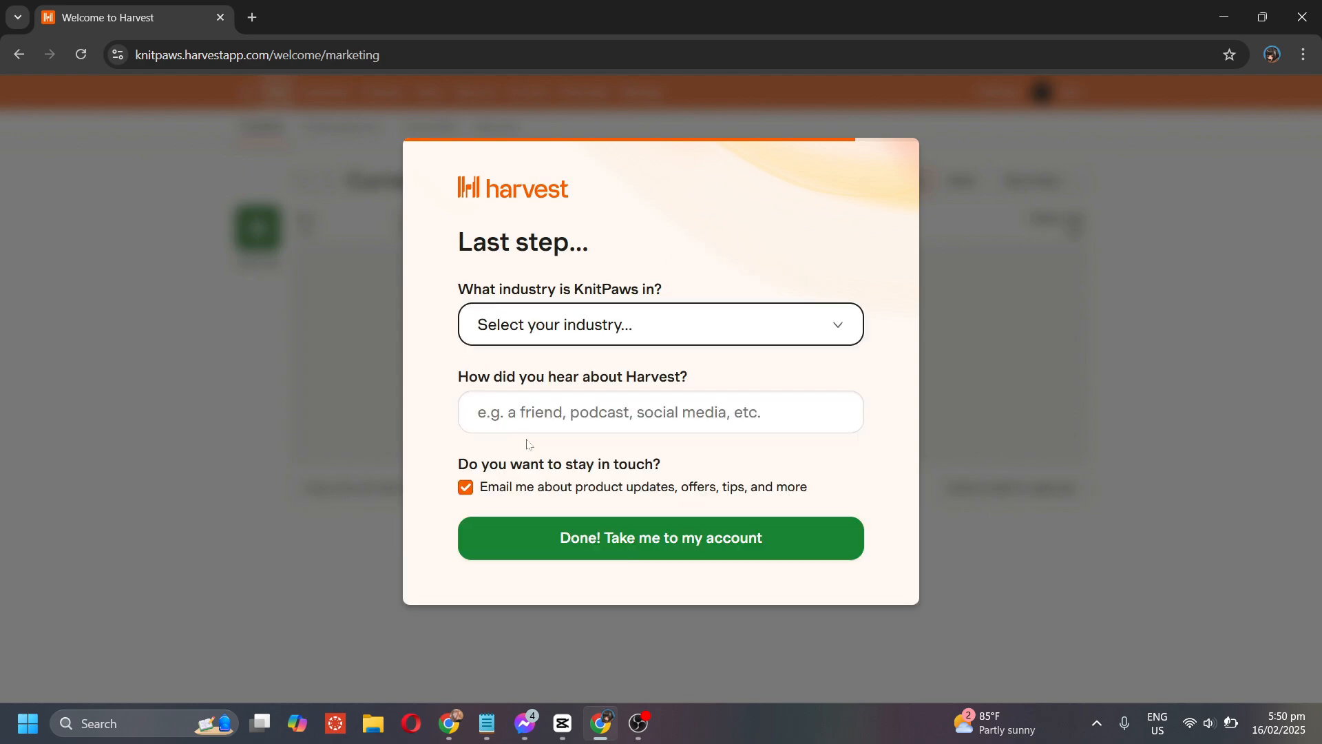
left_click(606, 337)
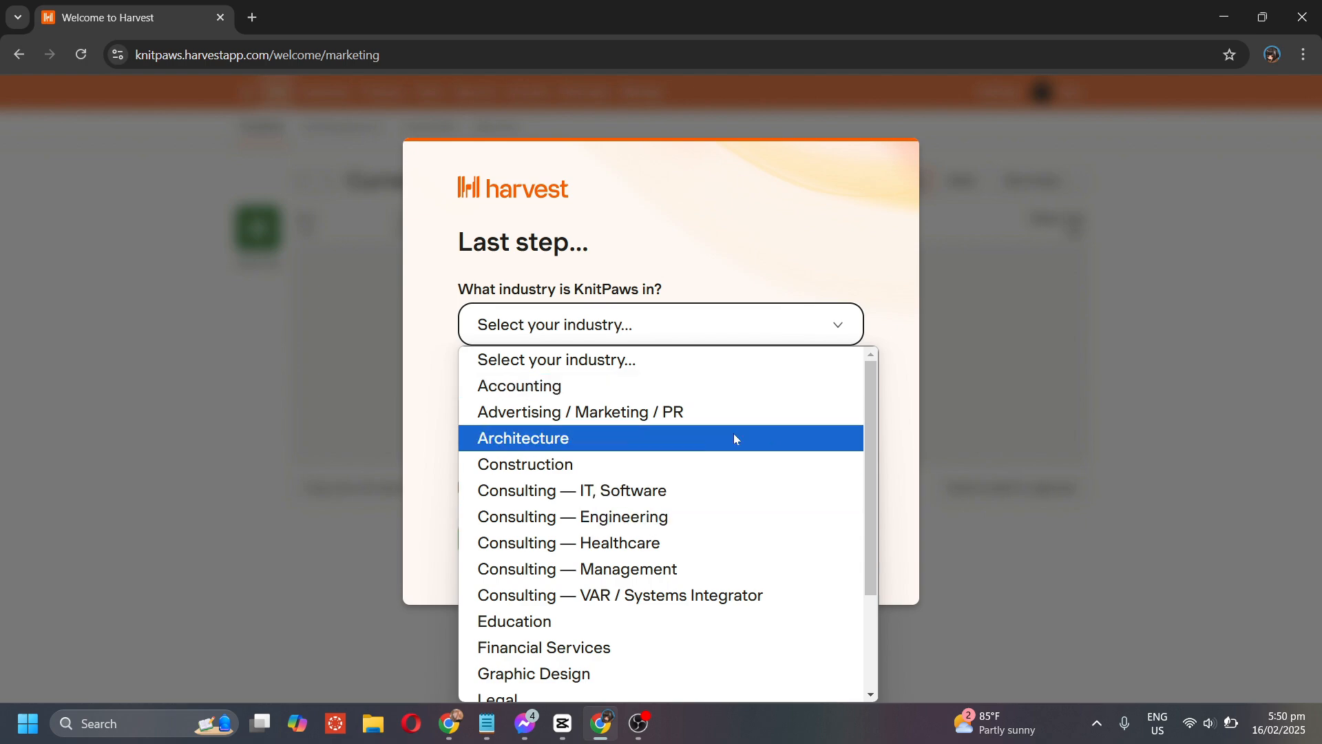
scroll(776, 467, "down", 2)
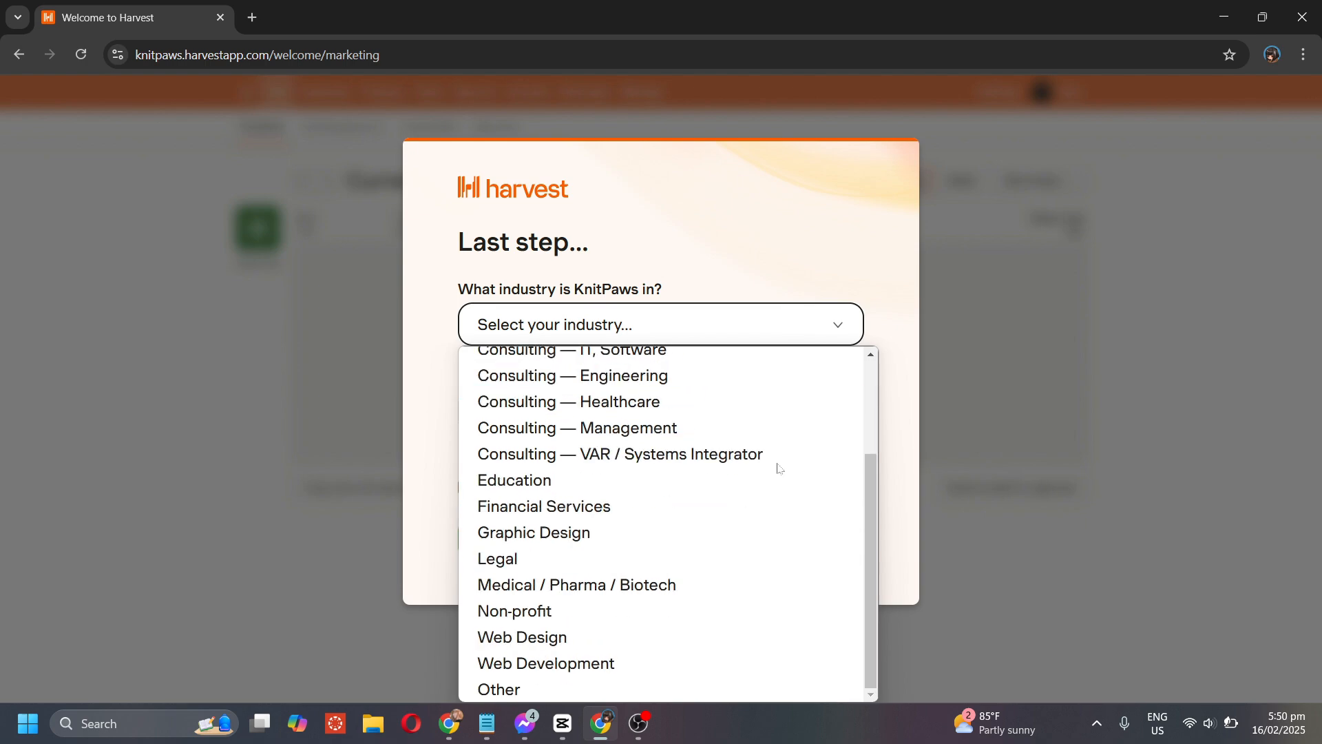
left_click(653, 541)
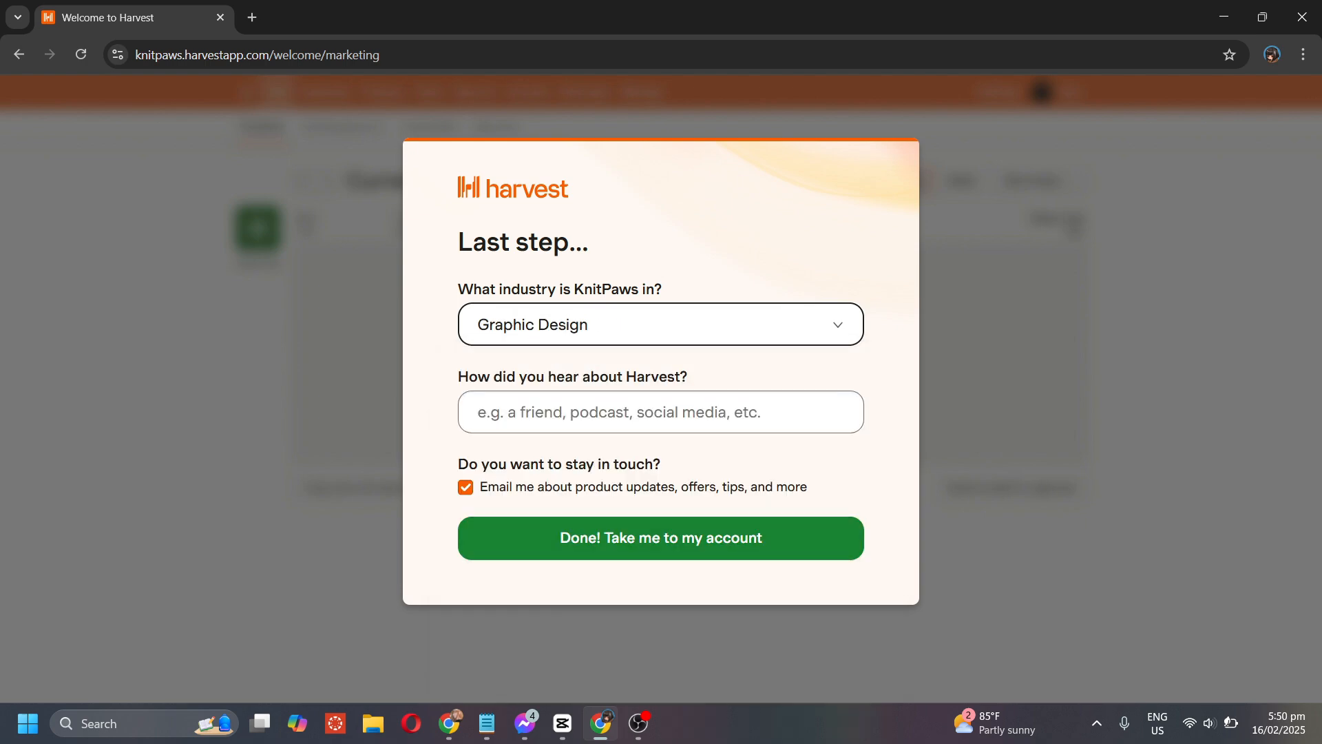
- Enter Social Media as the referral source, opt out of product update emails, and finish setup through to the timesheet
left_click(665, 414)
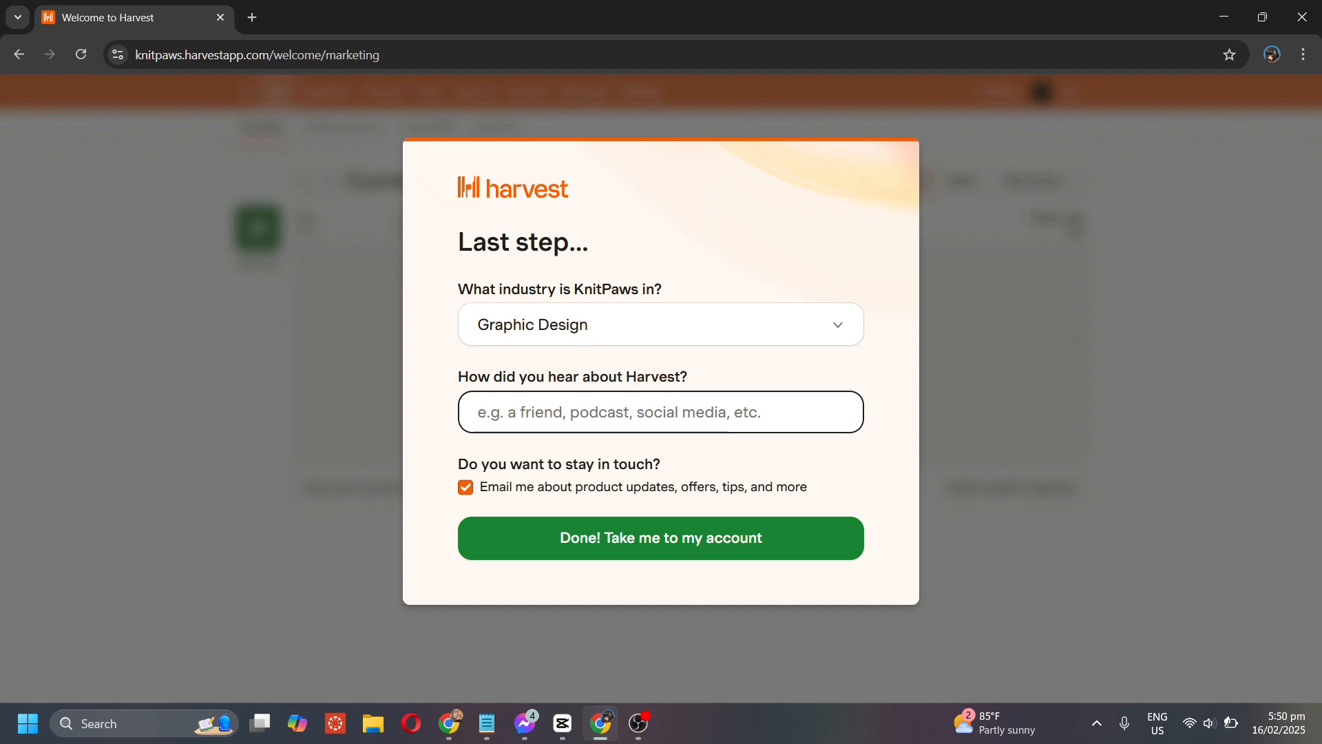
type("So")
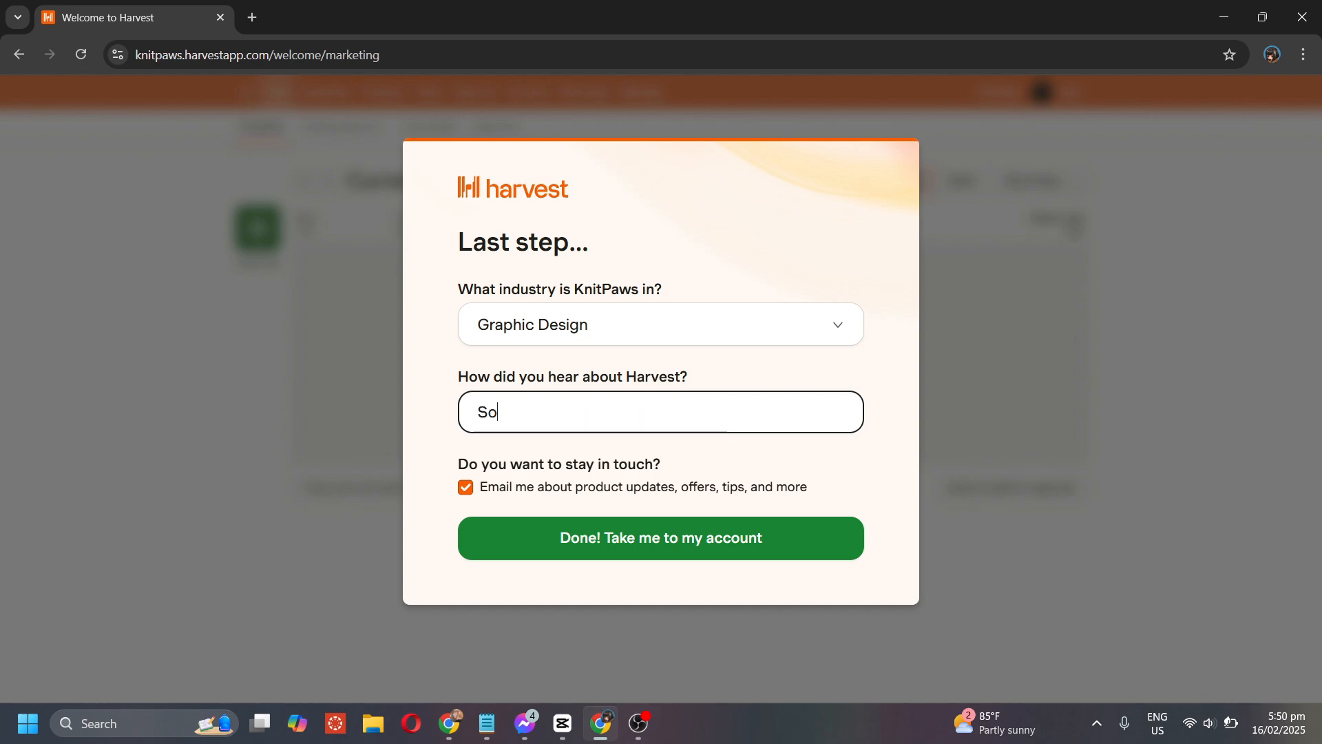
type("cial MEdia")
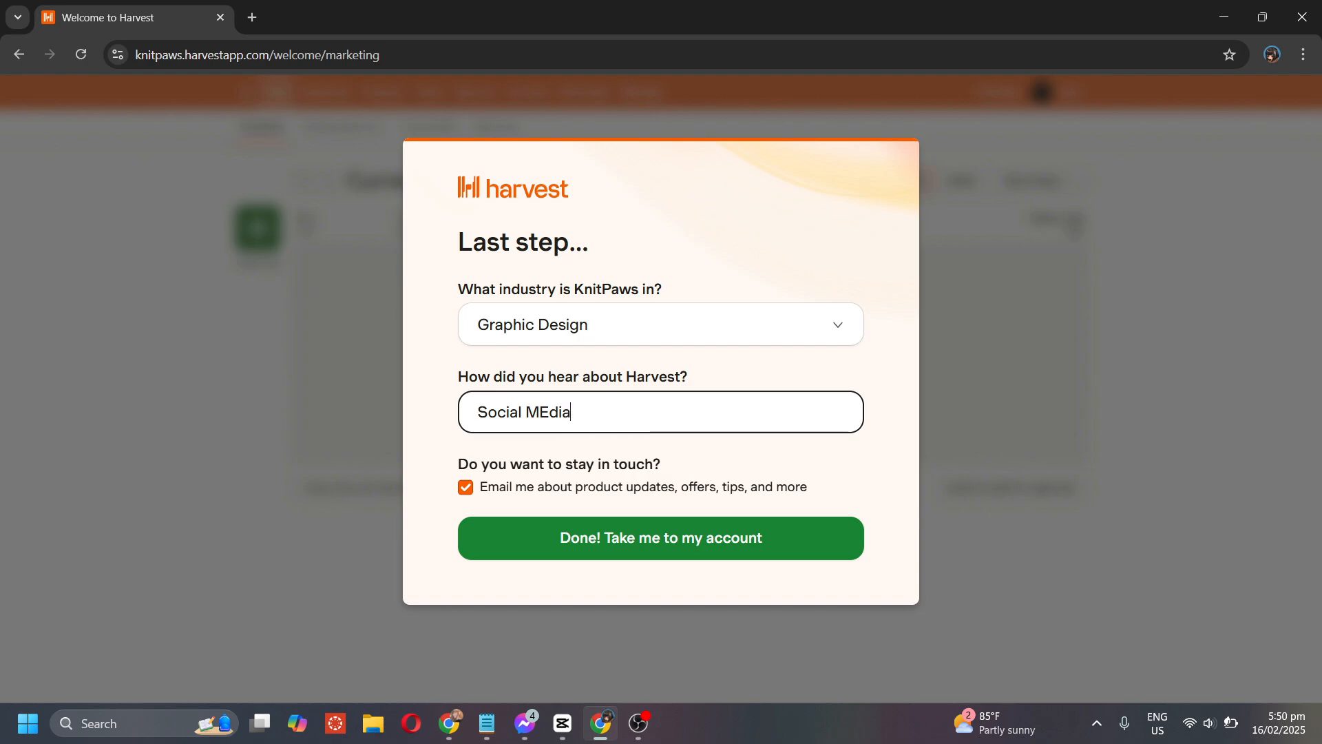
key("BackSpace")
key("BackSpace")
key("BackSpace")
key("BackSpace")
type("edia")
left_click(467, 488)
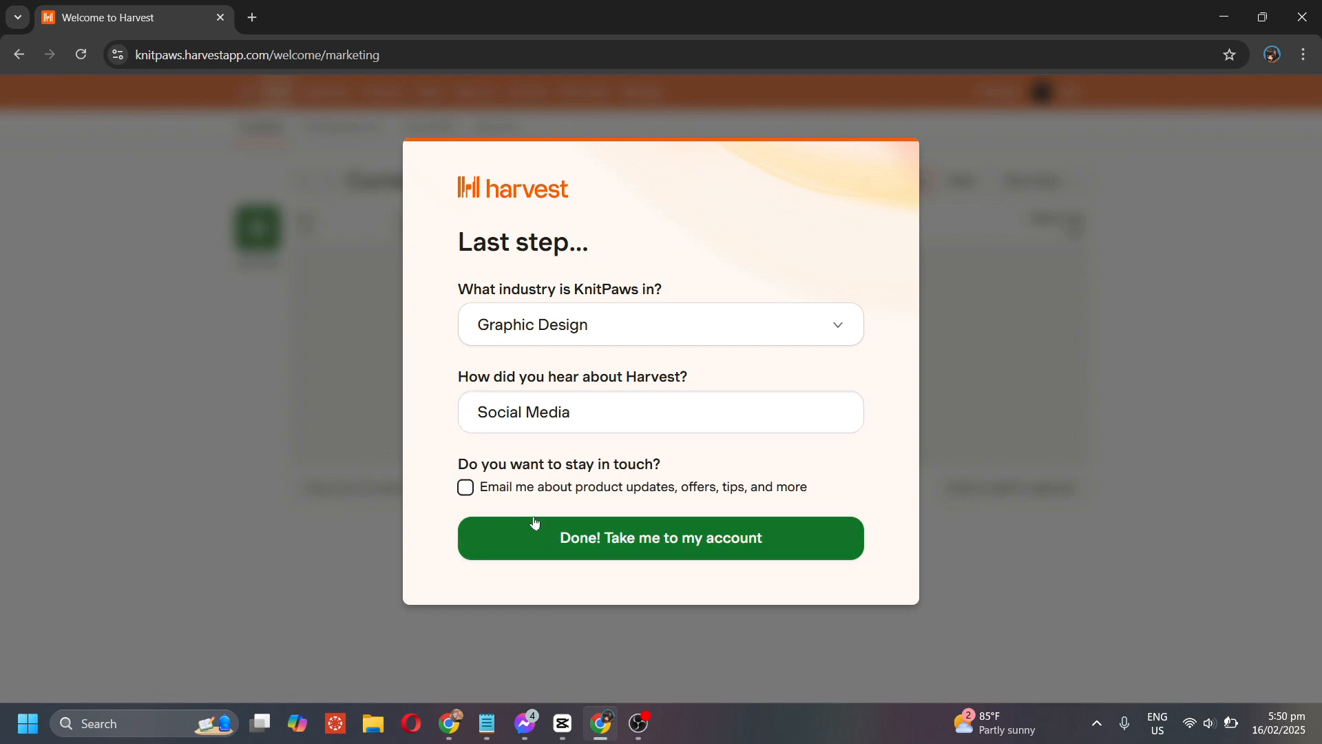
left_click(545, 541)
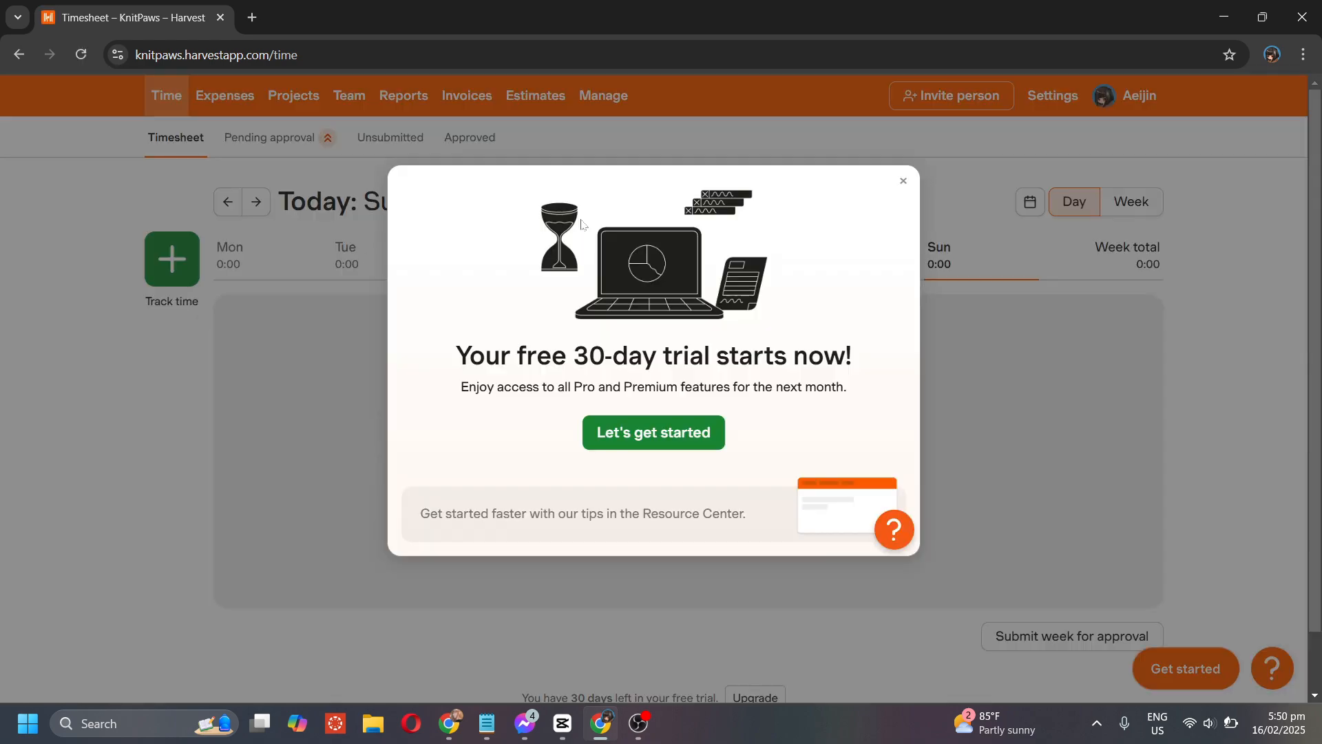
left_click(904, 180)
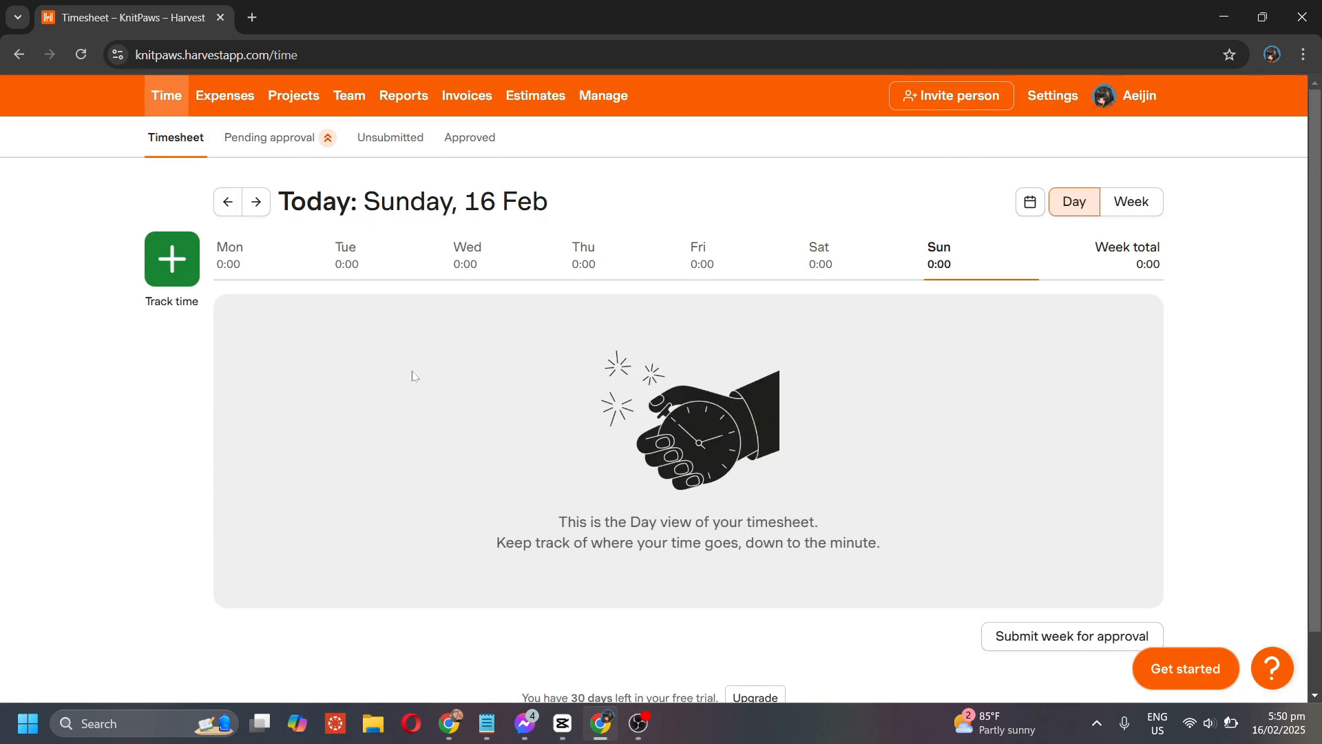
- Examine the task choices for a new time entry on the Product Review project without starting the timer
left_click(185, 263)
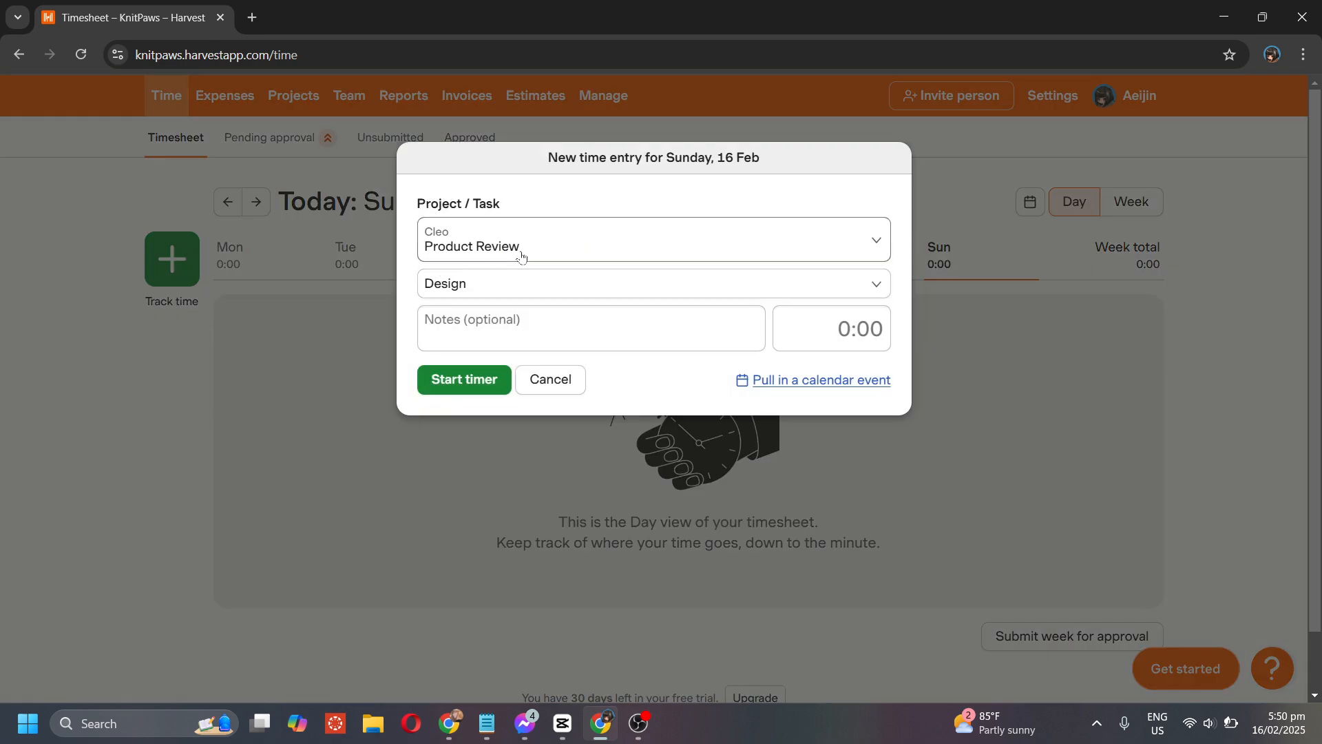
left_click(558, 287)
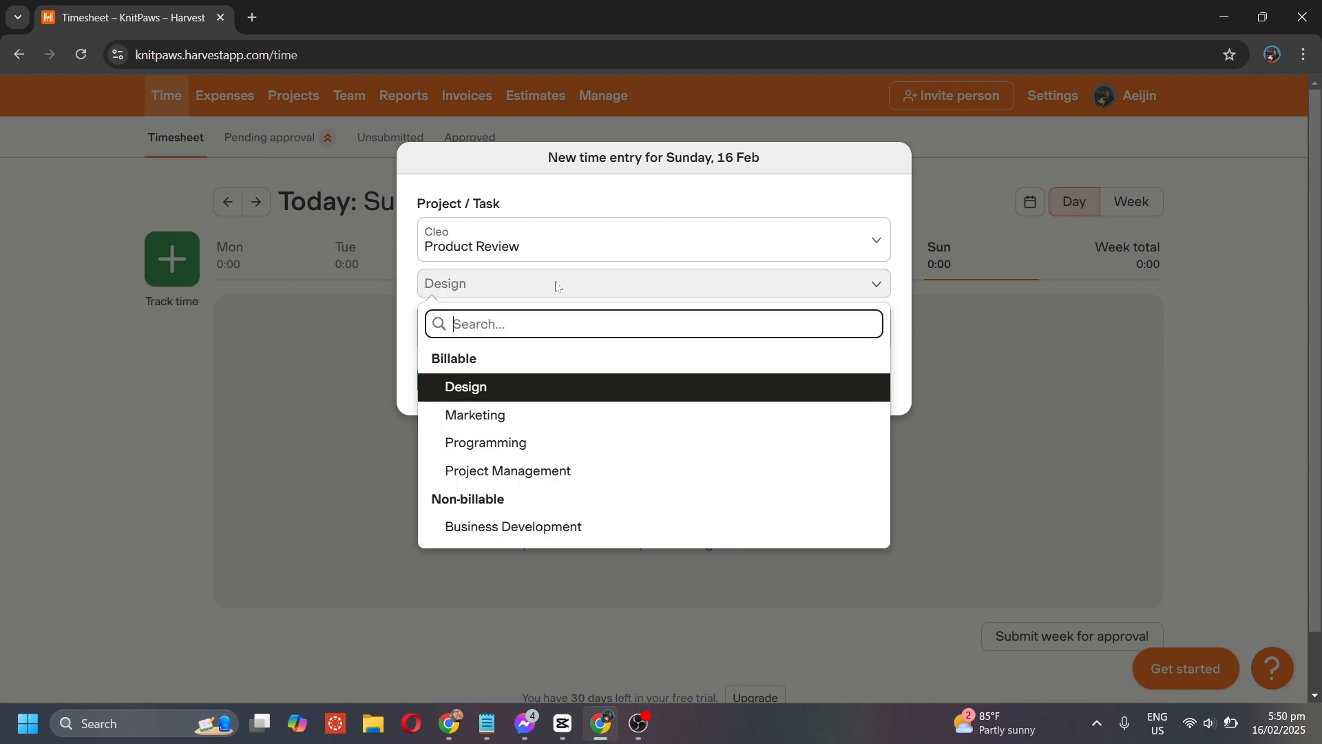
left_click(899, 284)
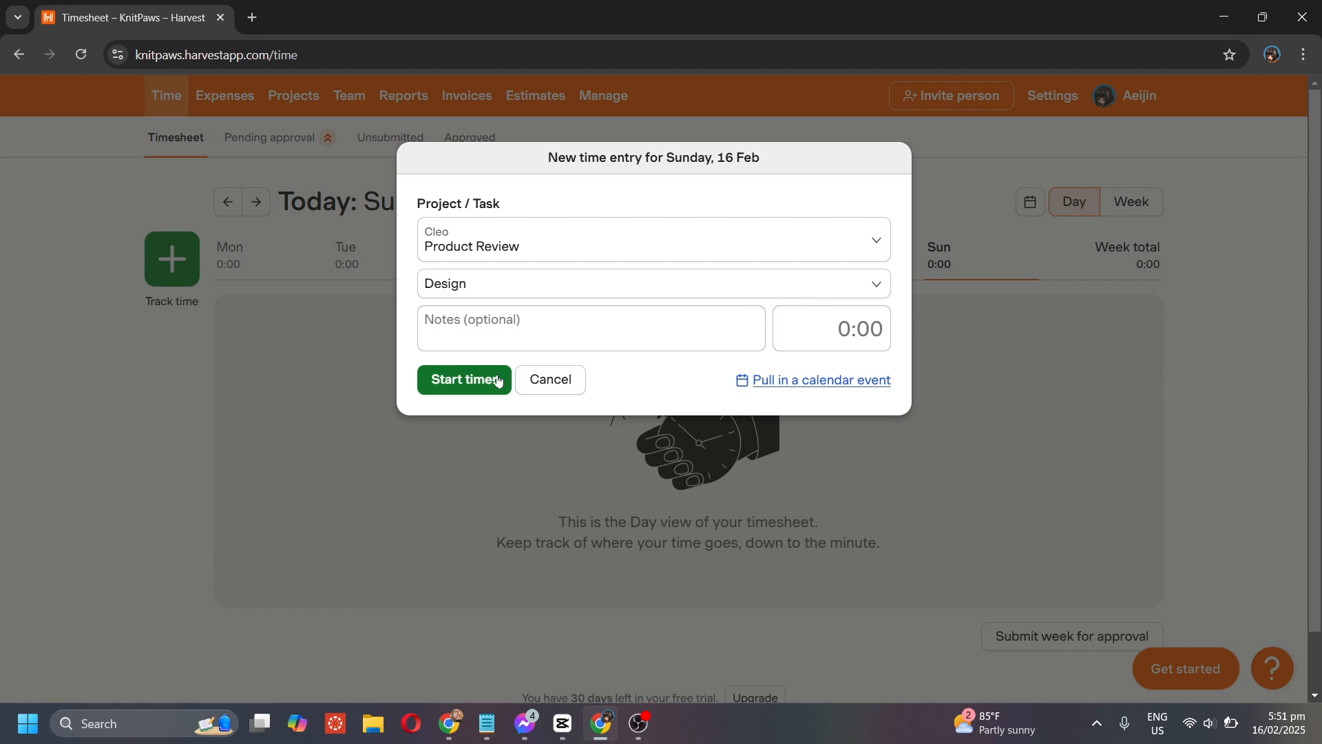
left_click(562, 383)
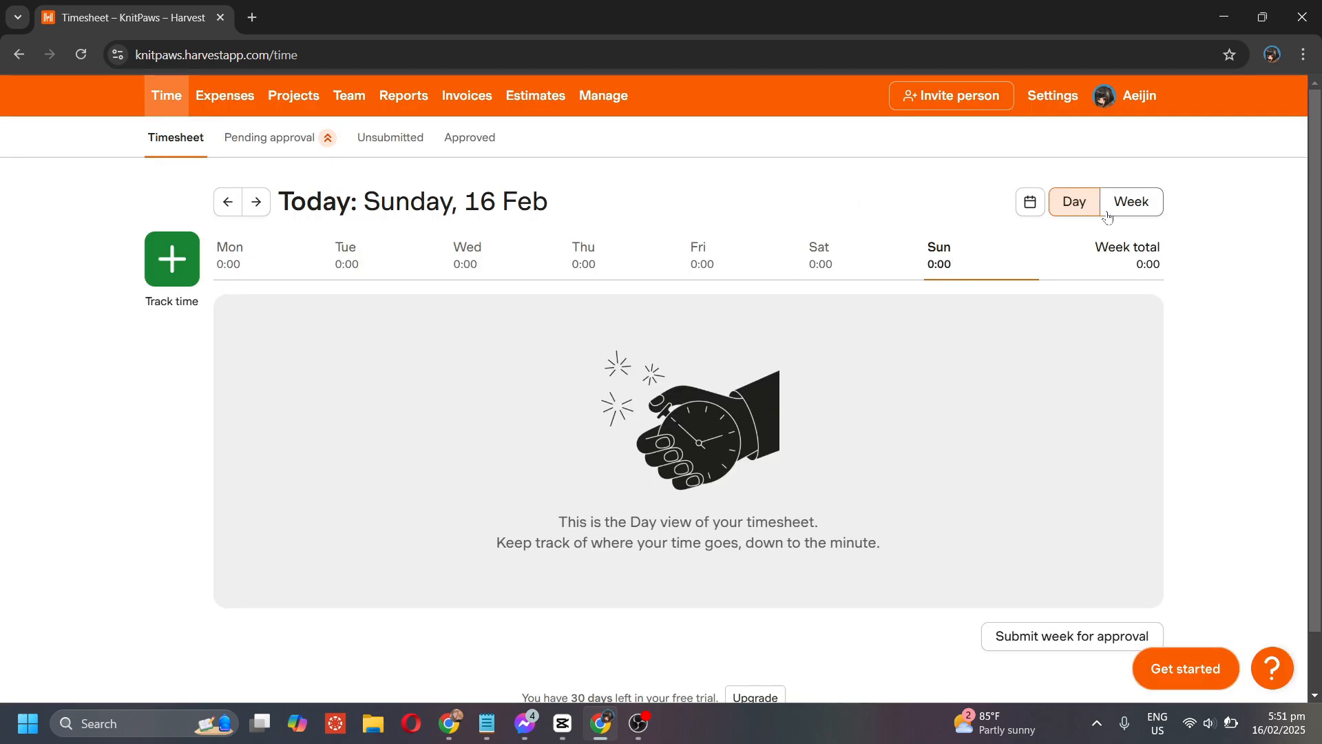
- Examine the timesheet's week and day views and the pending, unsubmitted and approved timesheets
left_click(1130, 202)
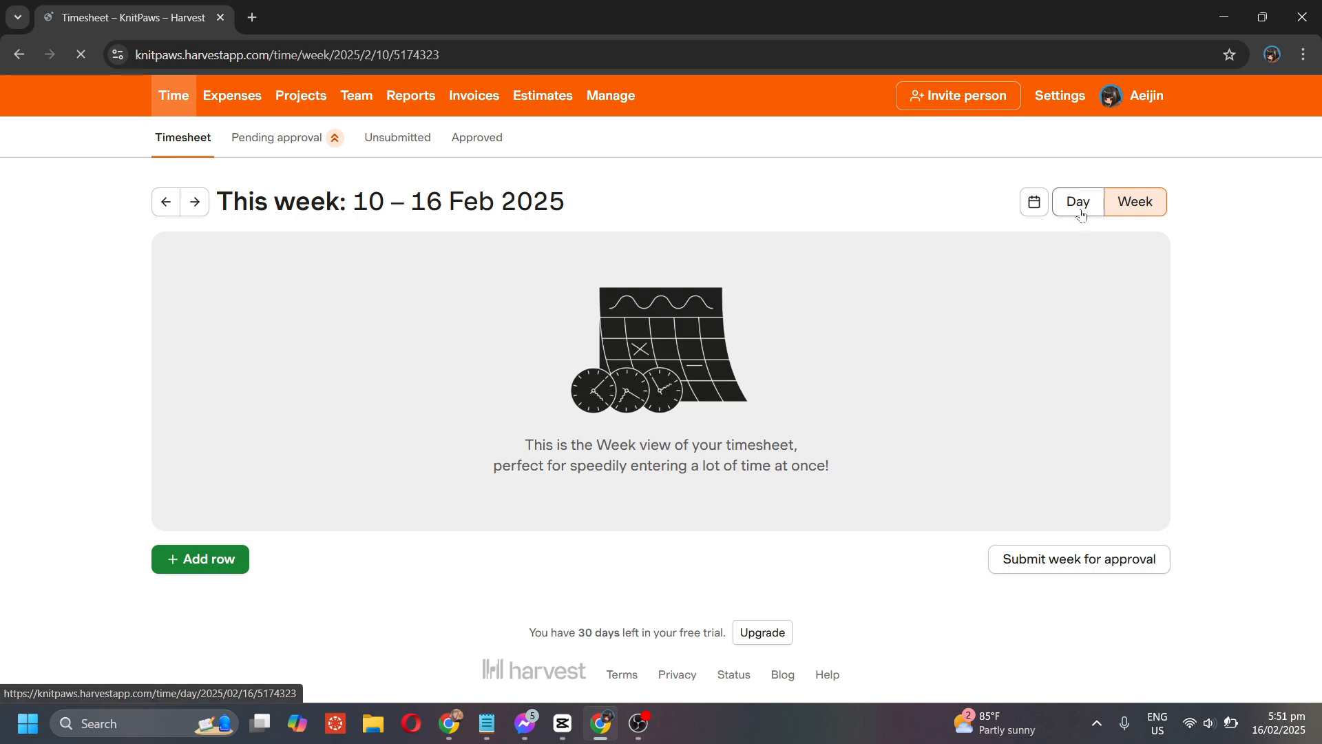
left_click(1082, 211)
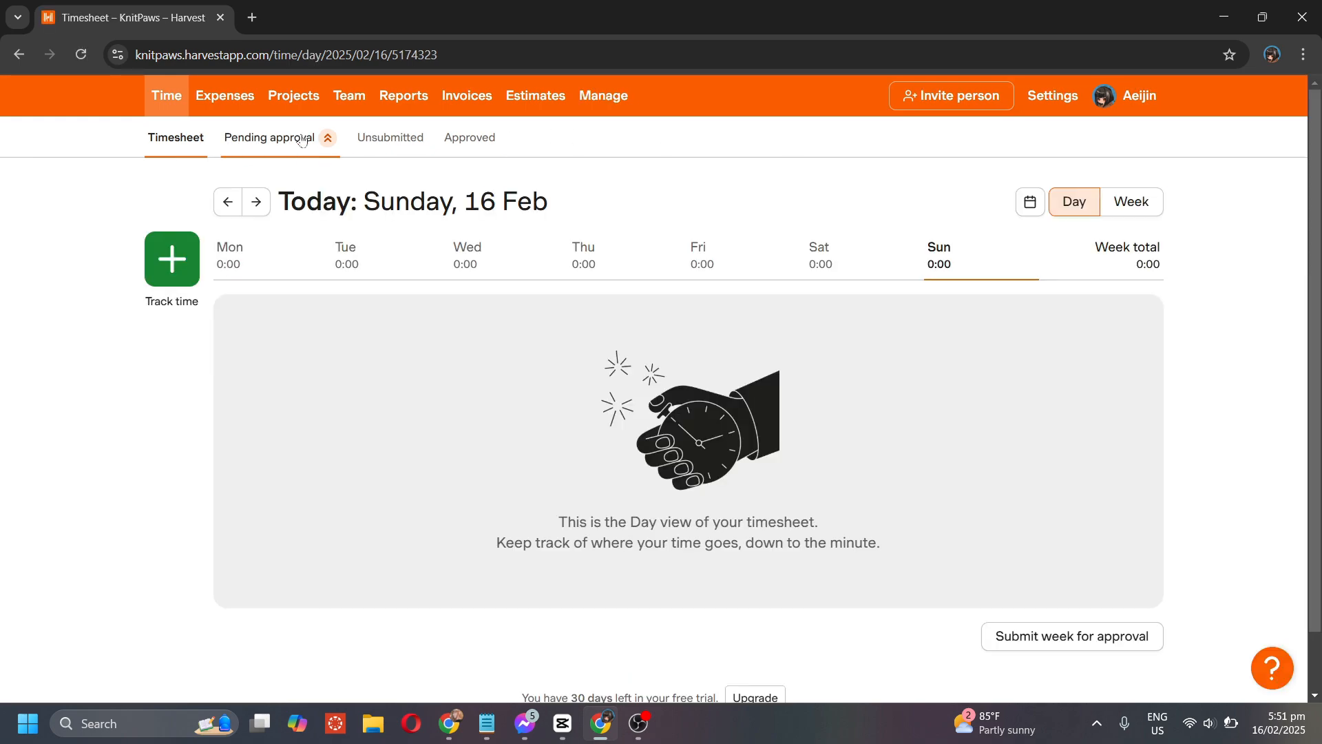
left_click(302, 141)
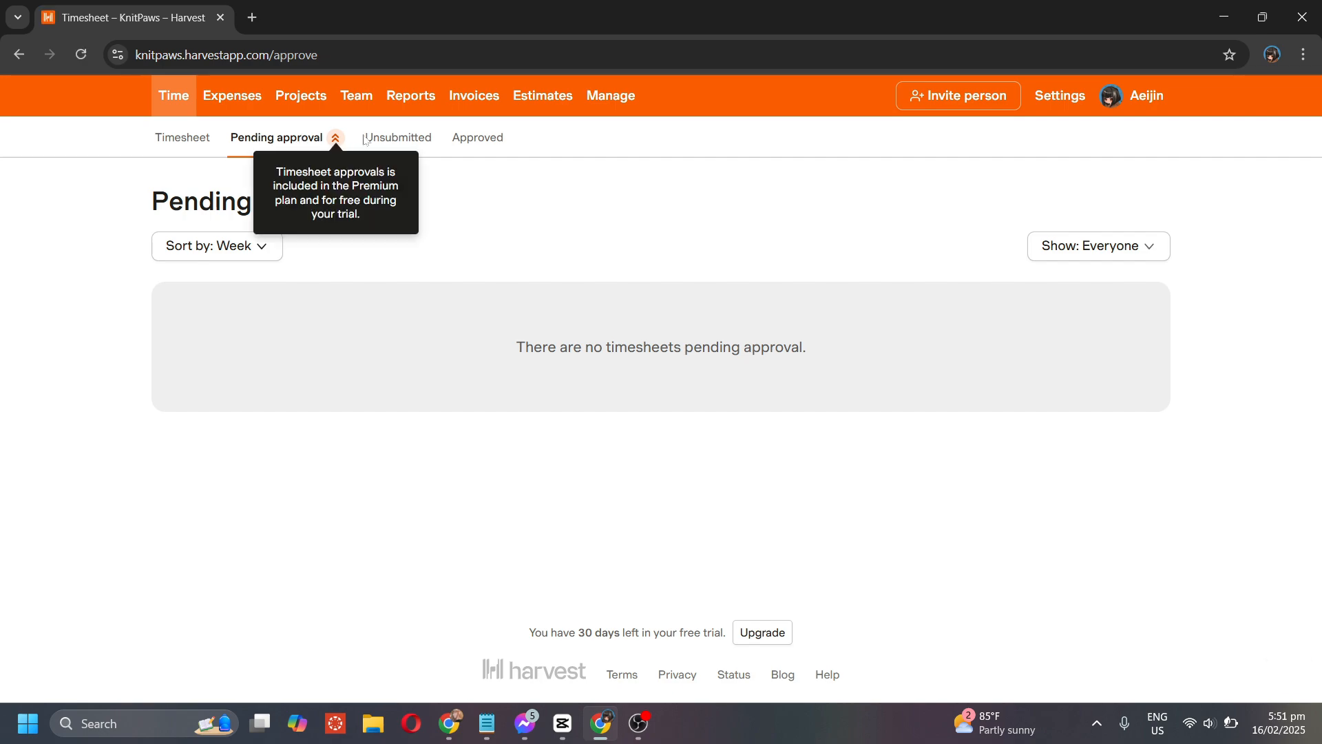
left_click(392, 138)
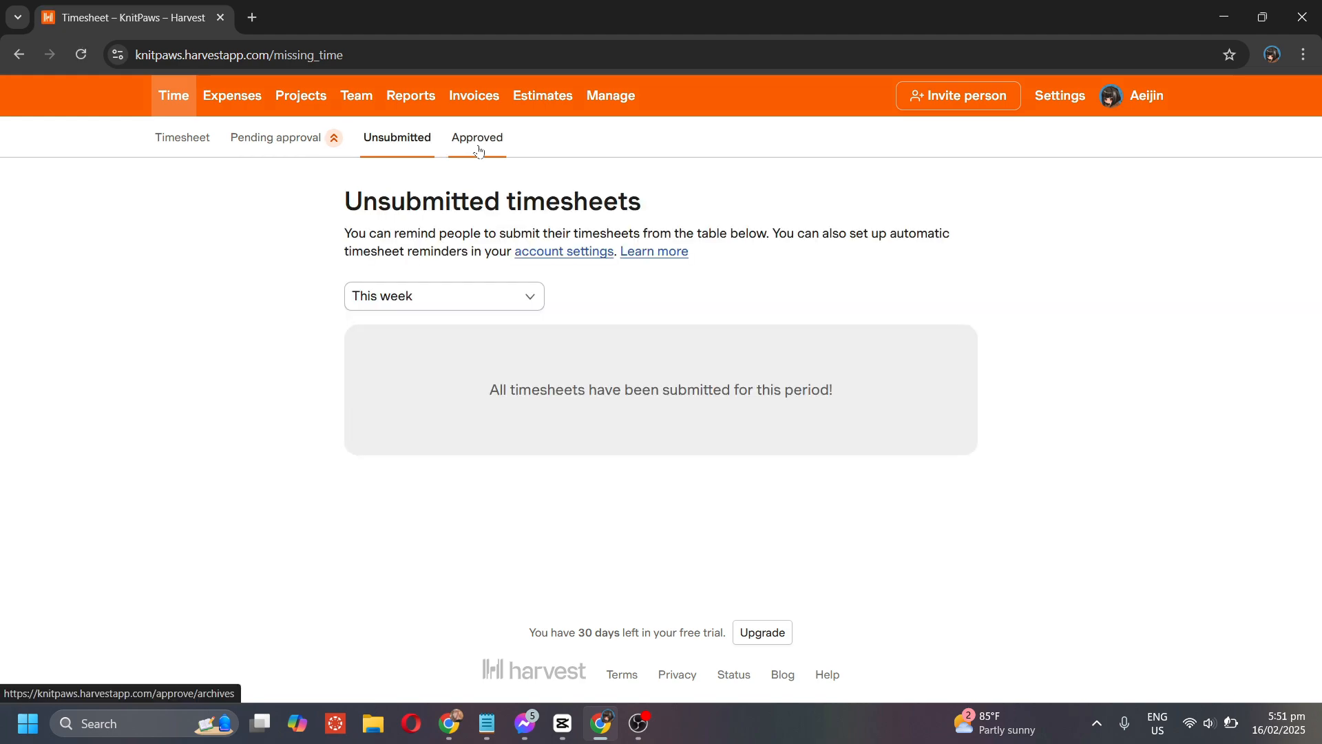
left_click(478, 145)
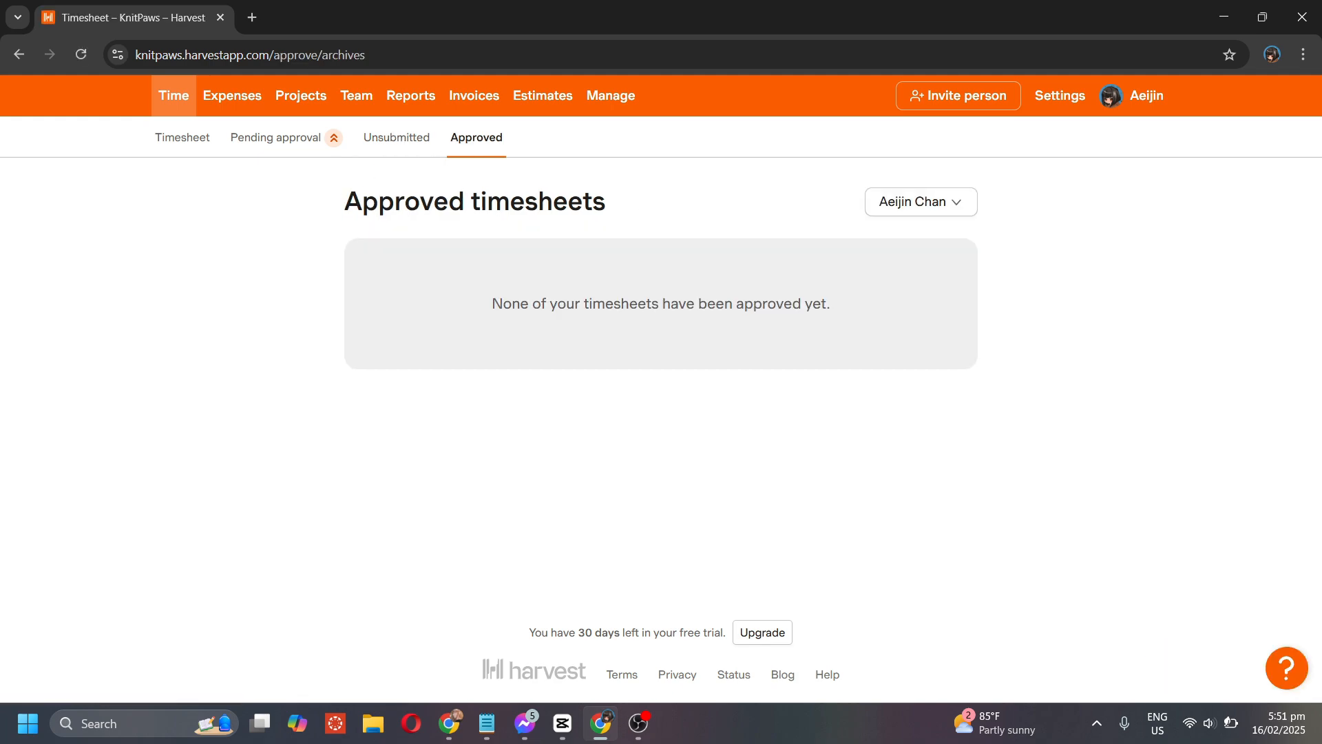
left_click(191, 138)
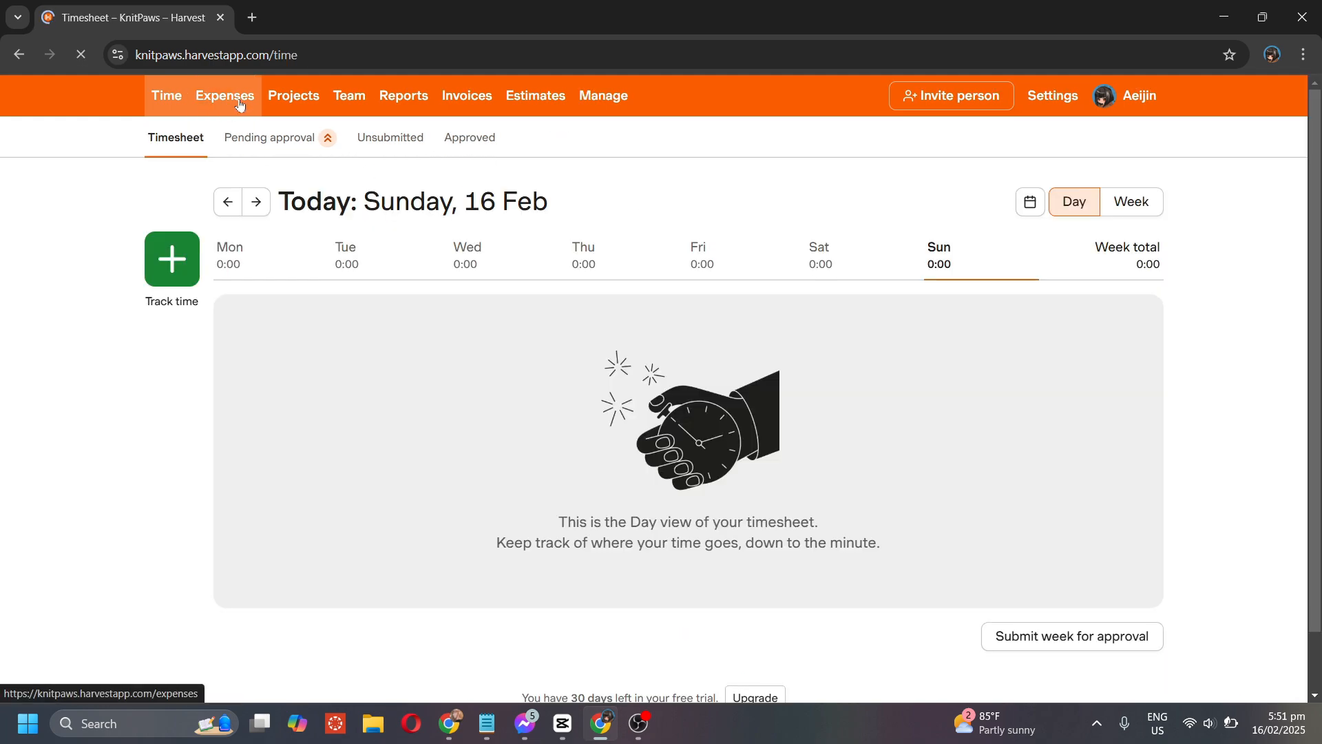
- Open a new expense entry on the Expenses page and examine its project, category, receipt and amount fields without saving
left_click(239, 96)
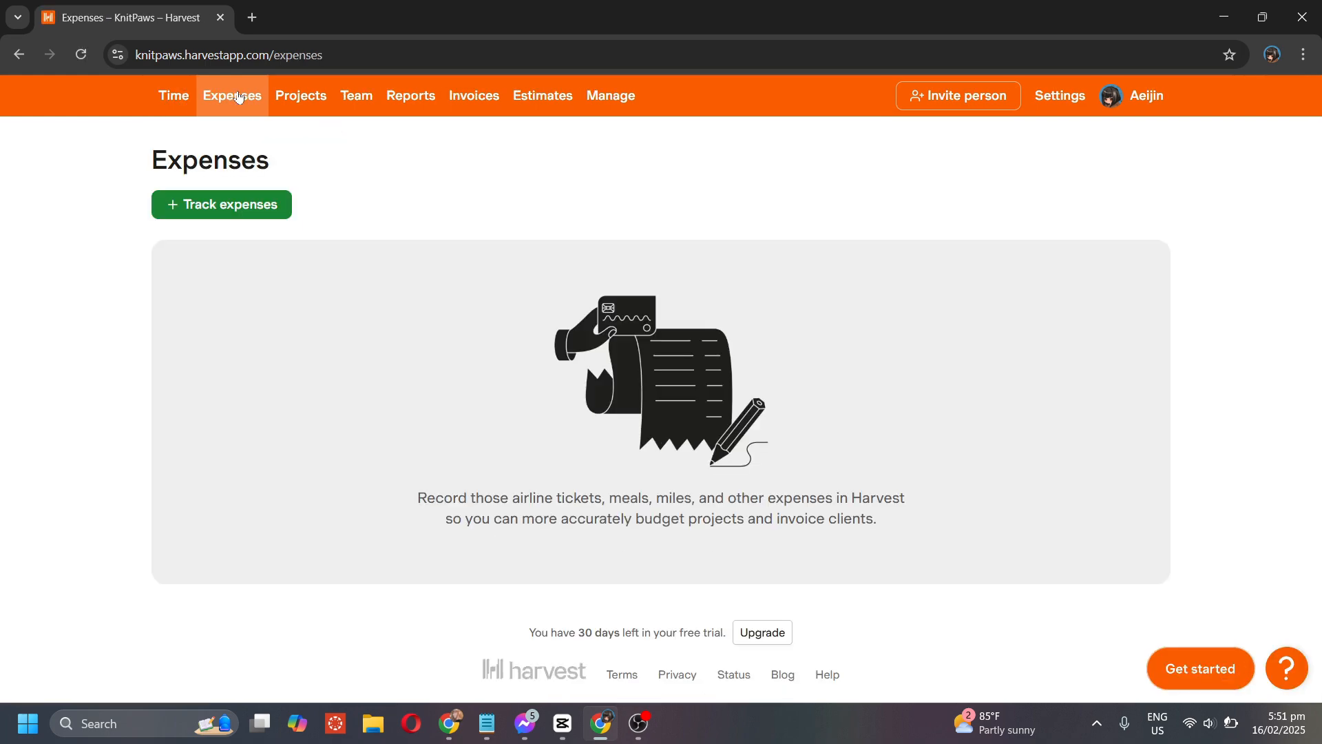
left_click(259, 215)
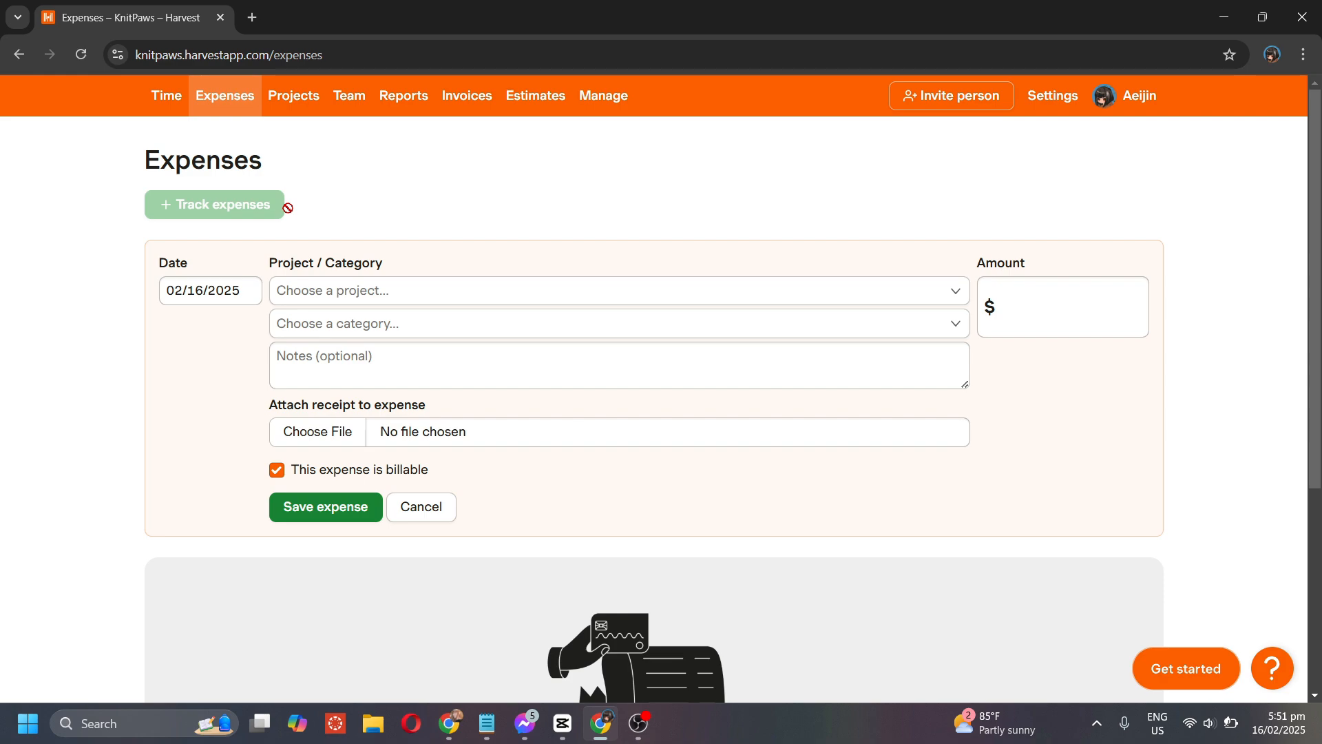
scroll(479, 372, "down", 3)
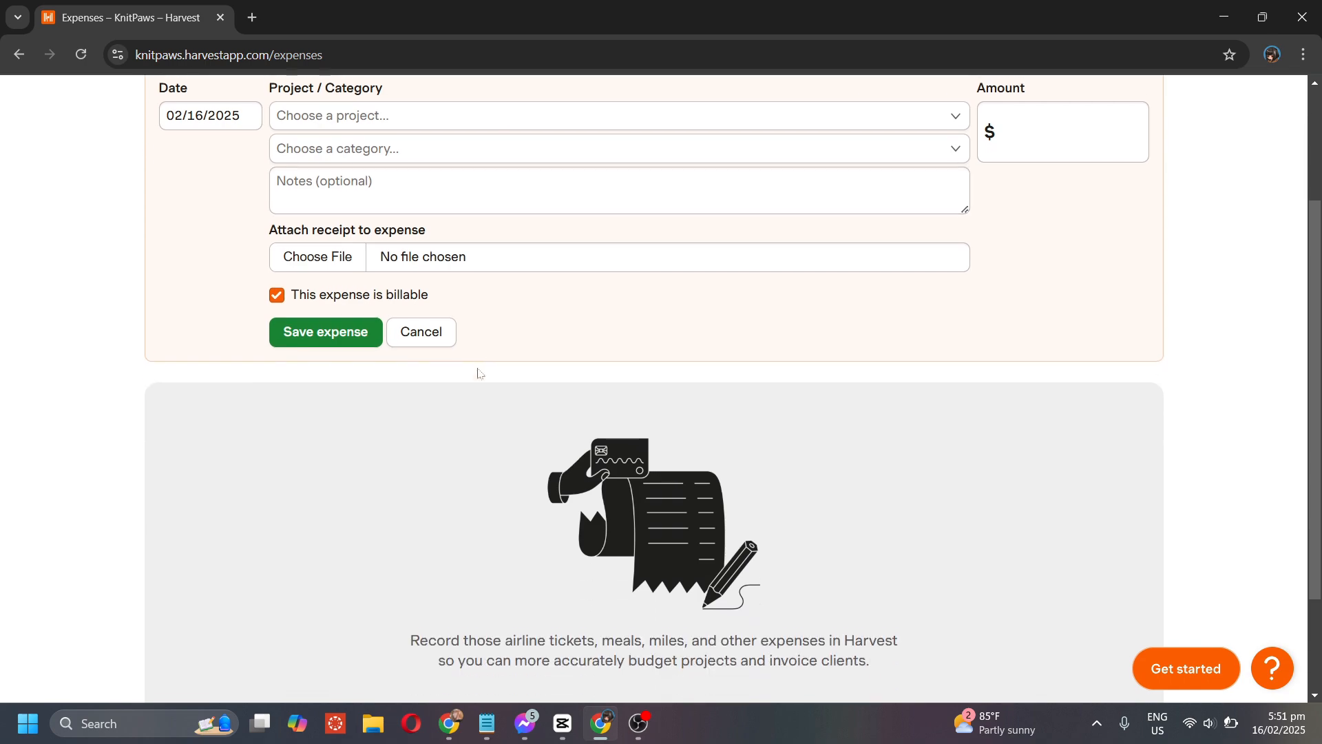
scroll(479, 372, "up", 2)
scroll(479, 372, "up", 1)
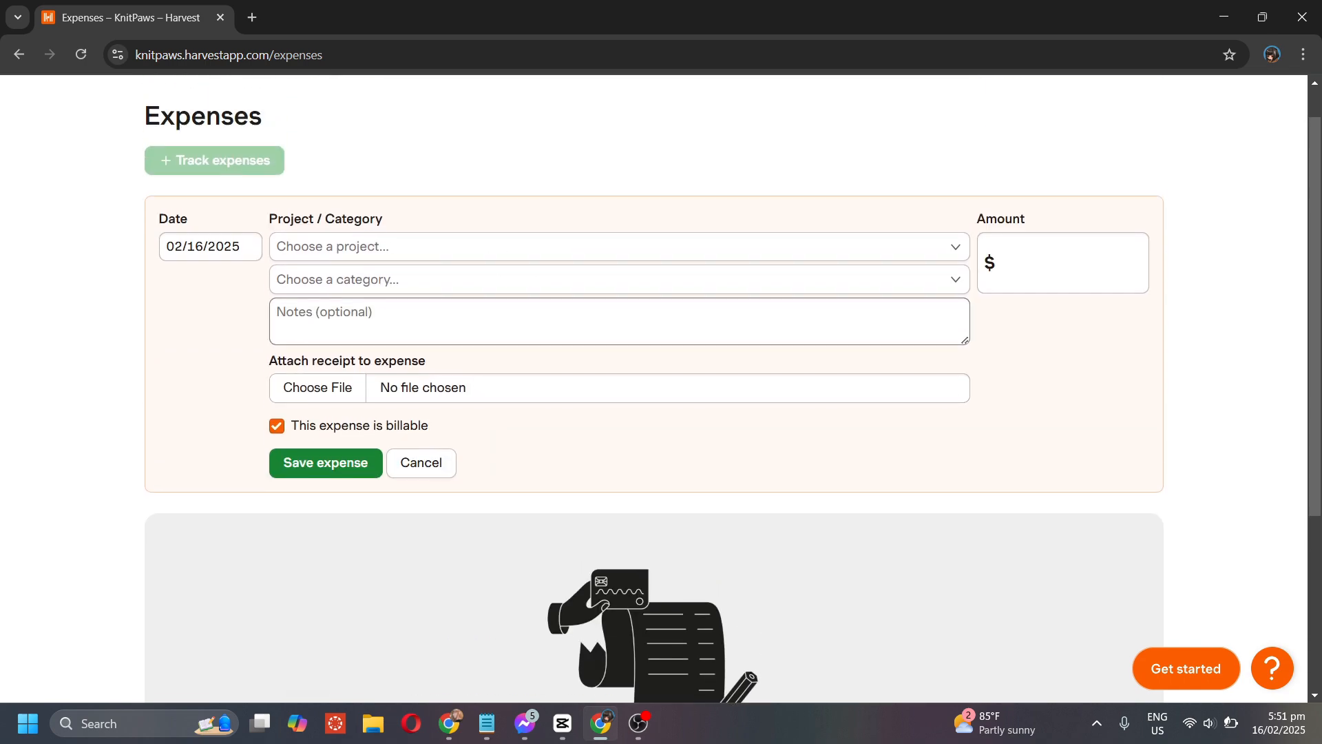
scroll(180, 161, "up", 1)
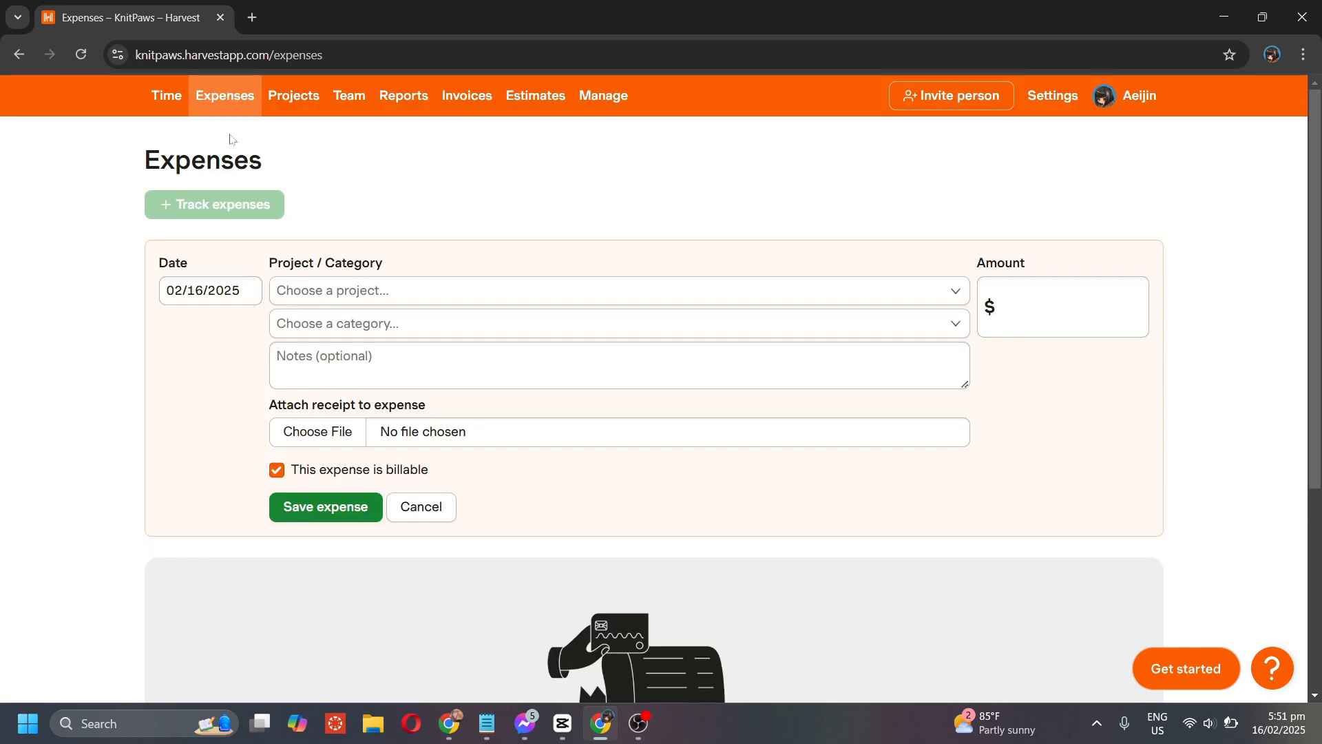
- Examine the active projects list and the team's weekly hours and capacity overview
left_click(295, 98)
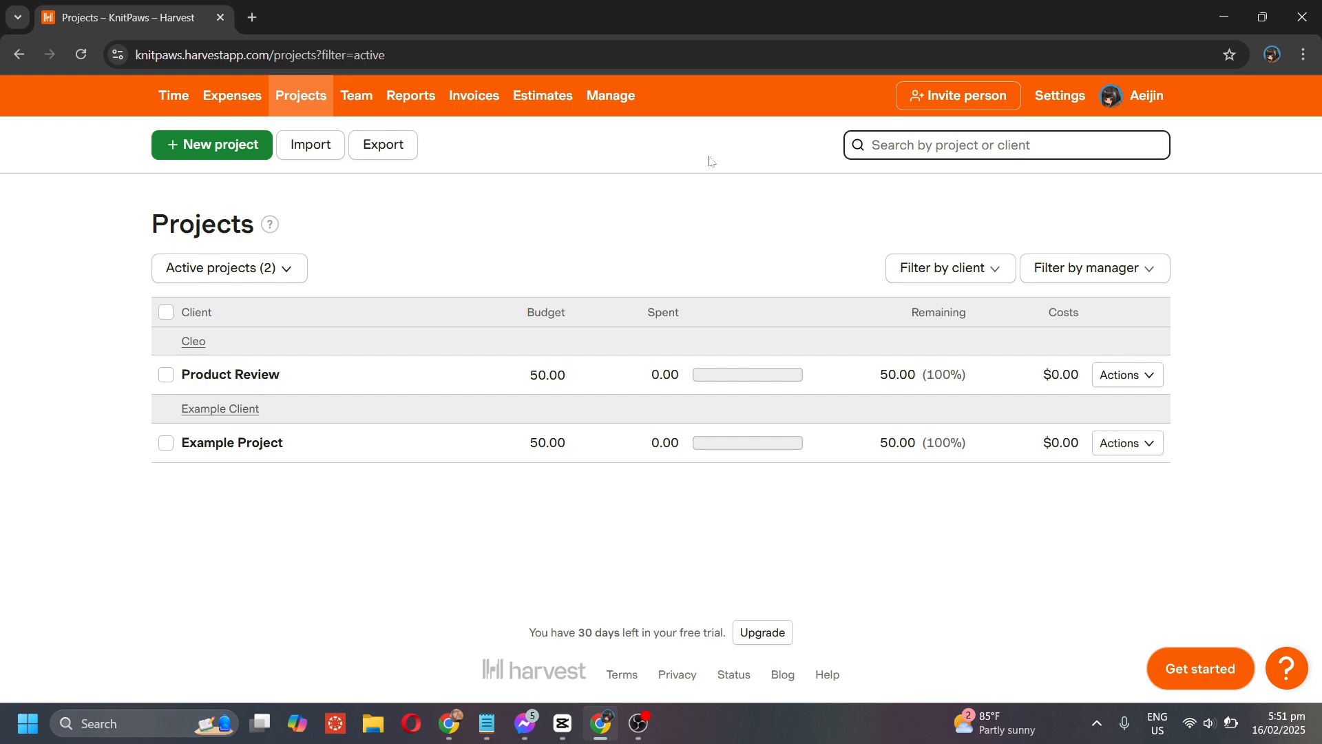
left_click(342, 103)
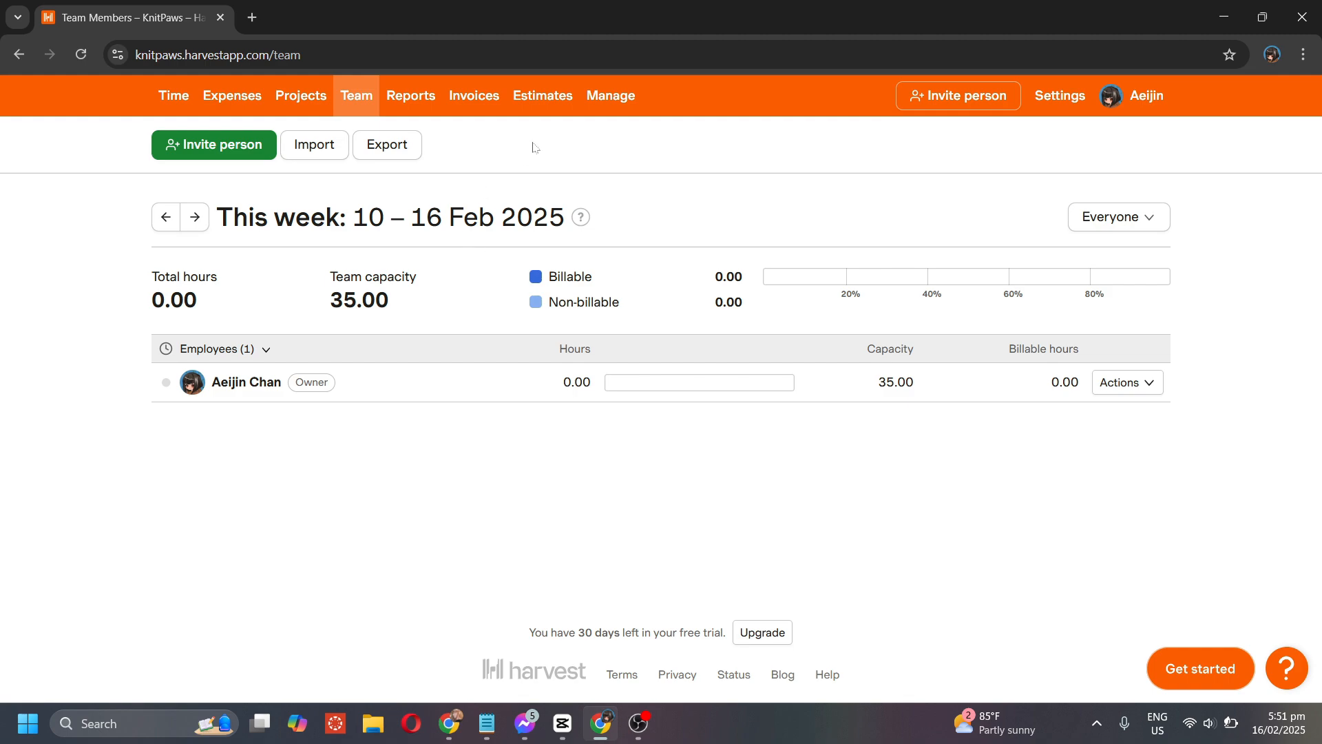
- Examine the time, profitability, detailed time, detailed expense, activity log, contractor, uninvoiced and saved reports
left_click(412, 99)
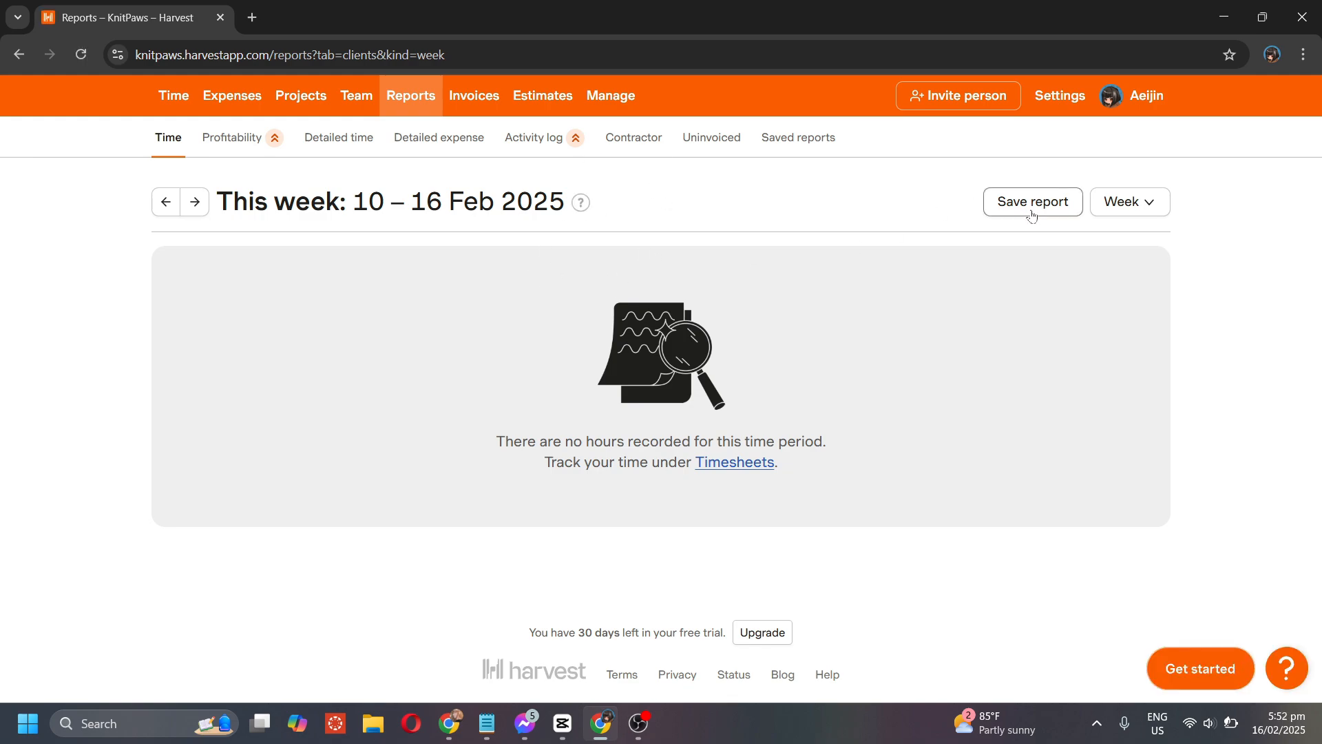
left_click(243, 135)
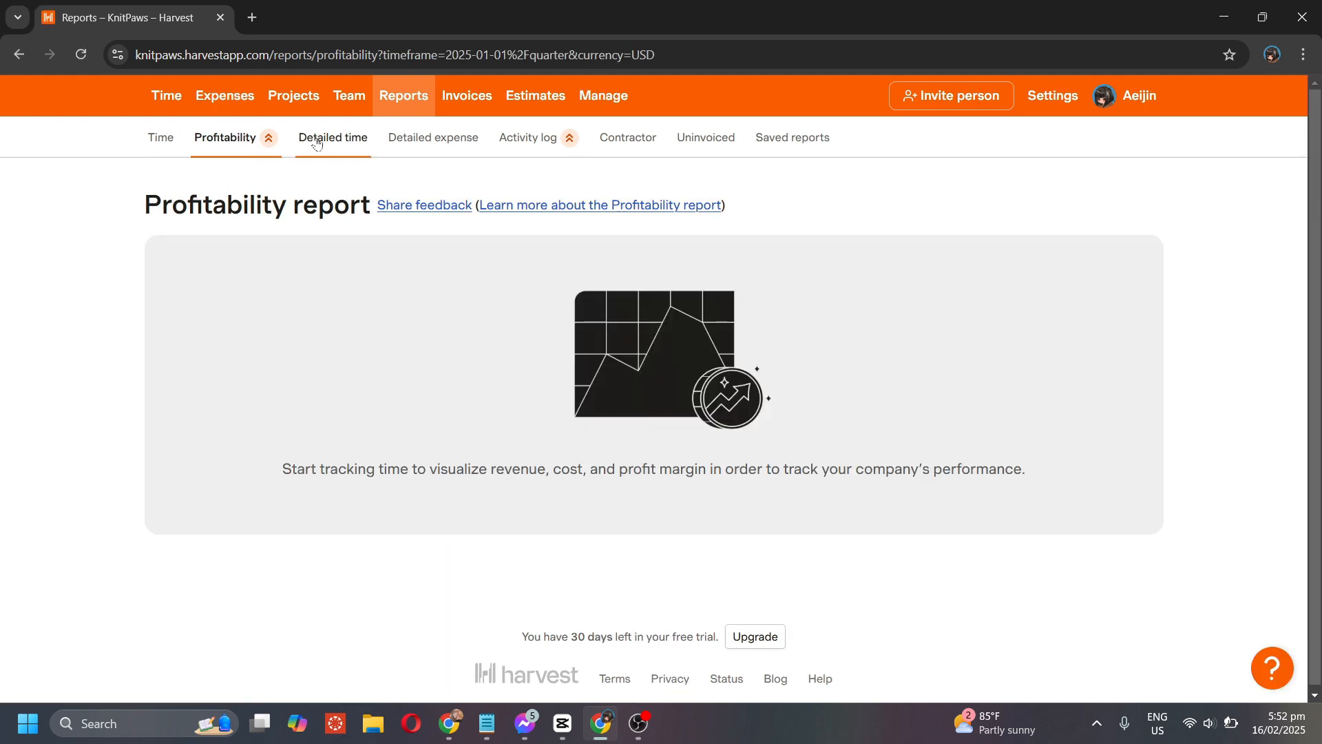
left_click(317, 143)
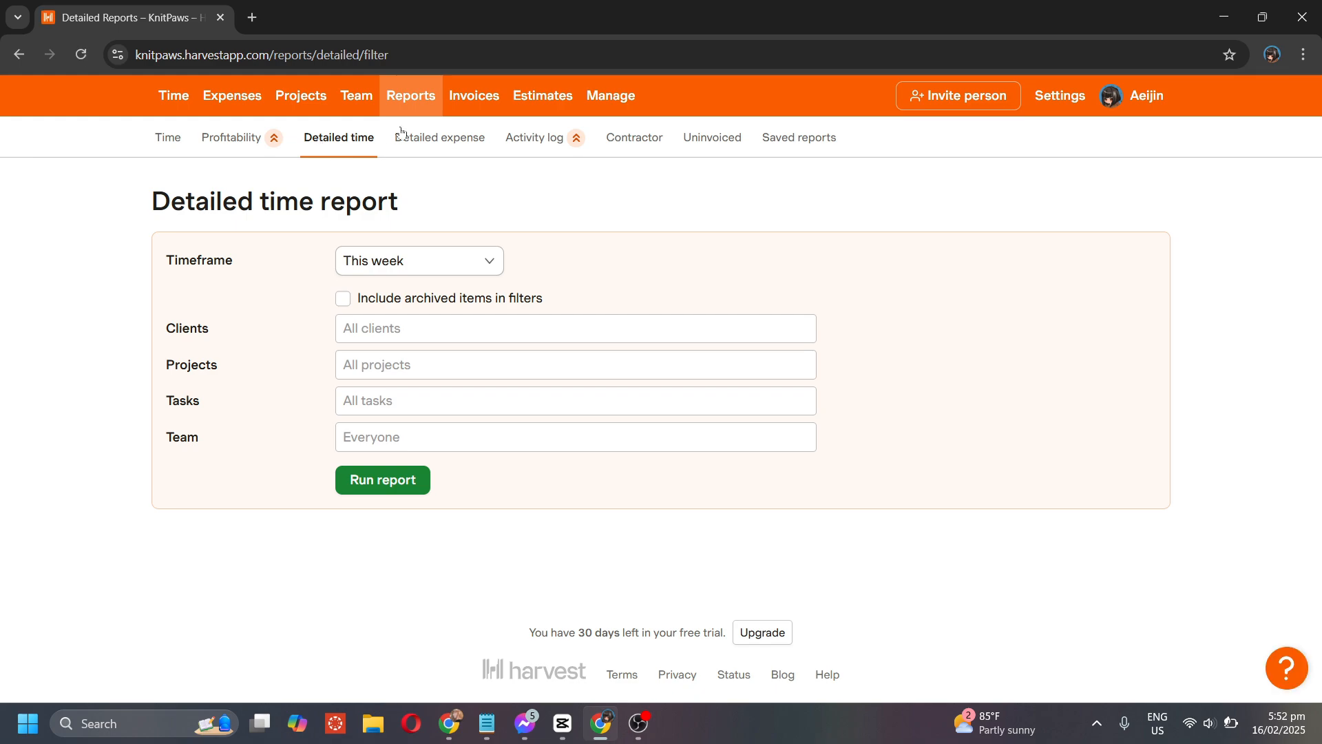
left_click(412, 134)
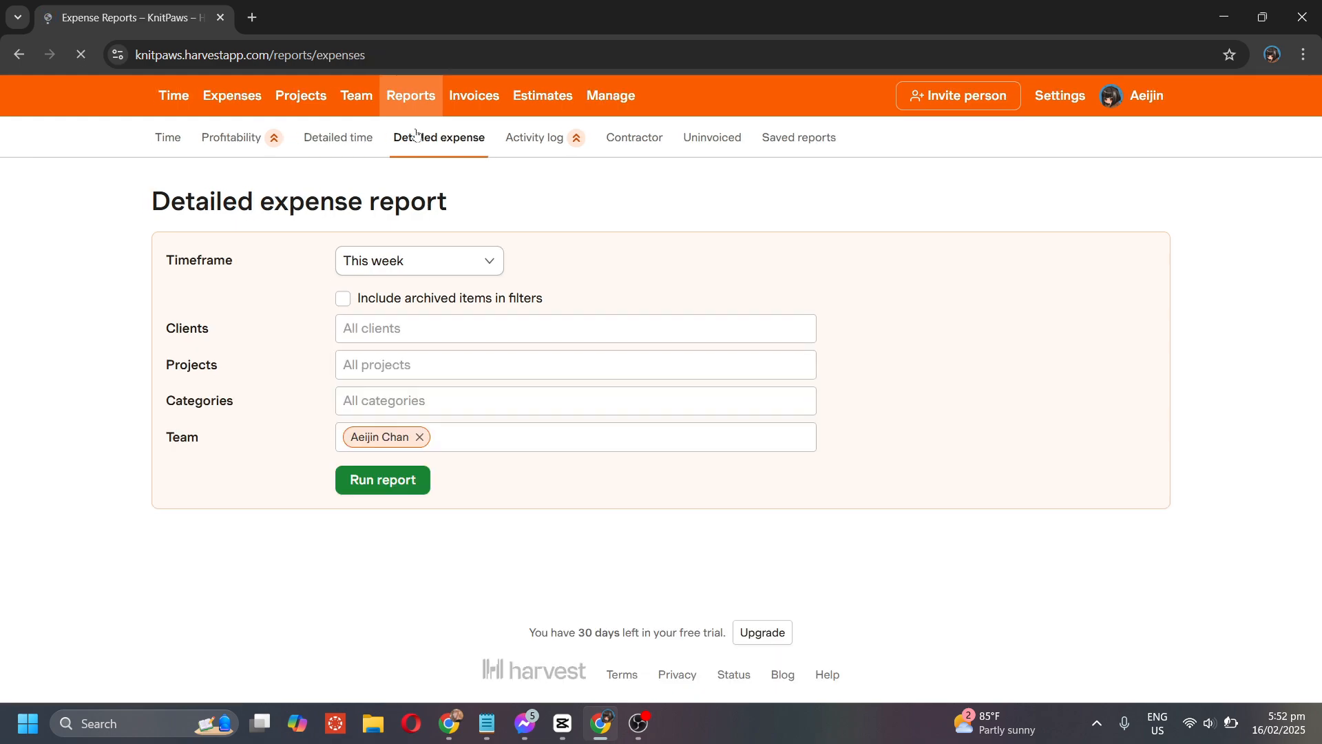
left_click(535, 138)
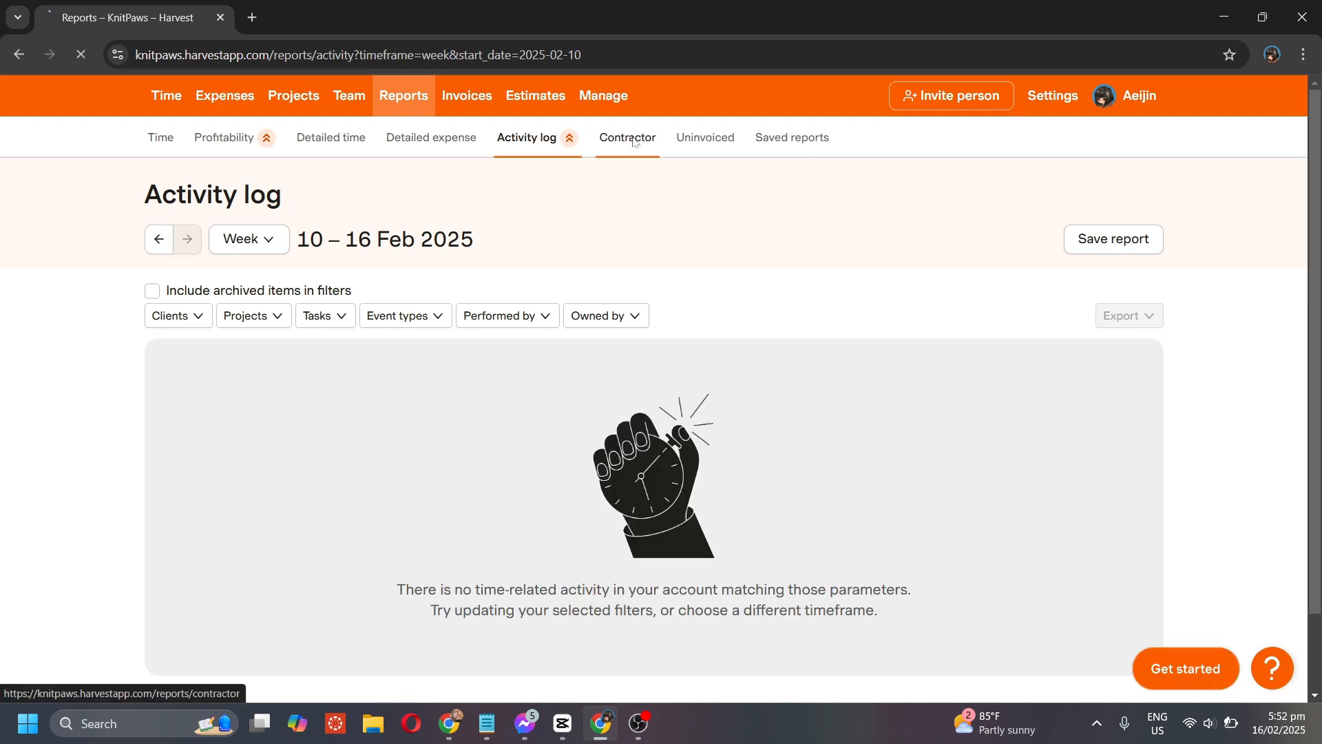
left_click(634, 141)
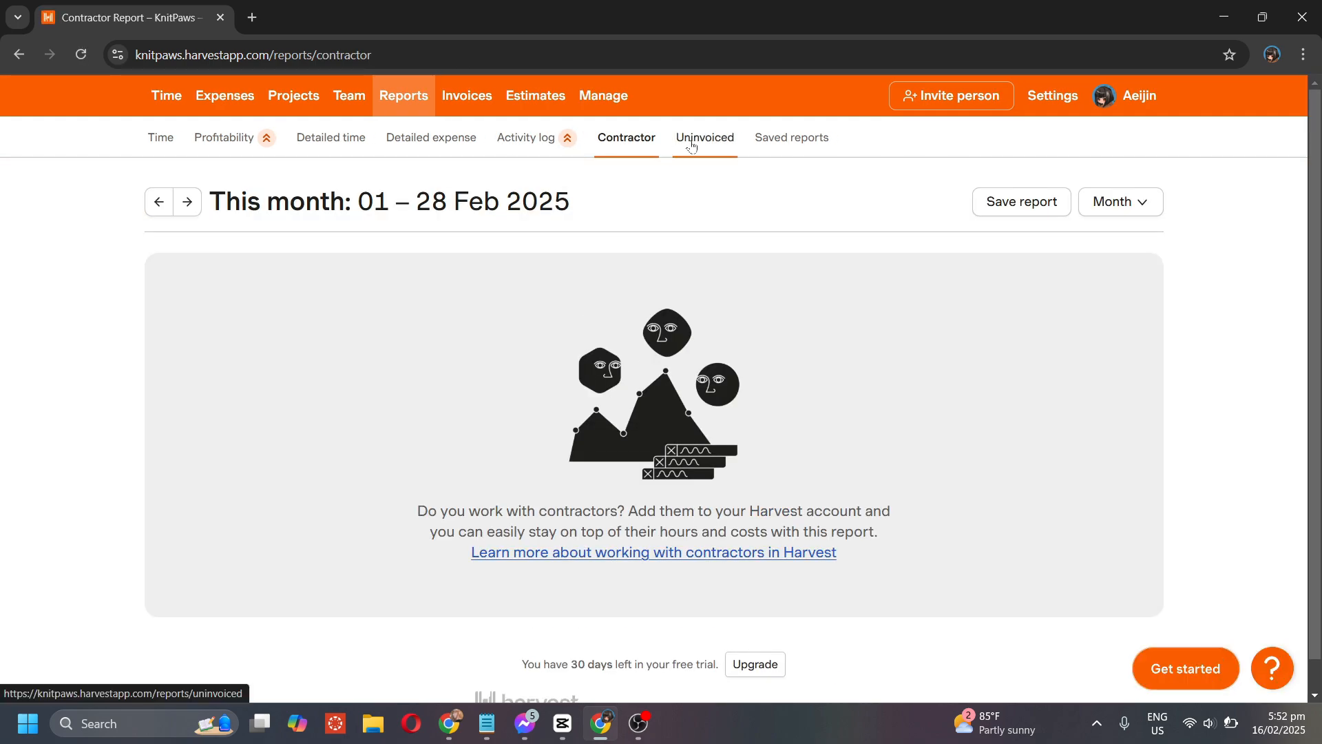
left_click(693, 141)
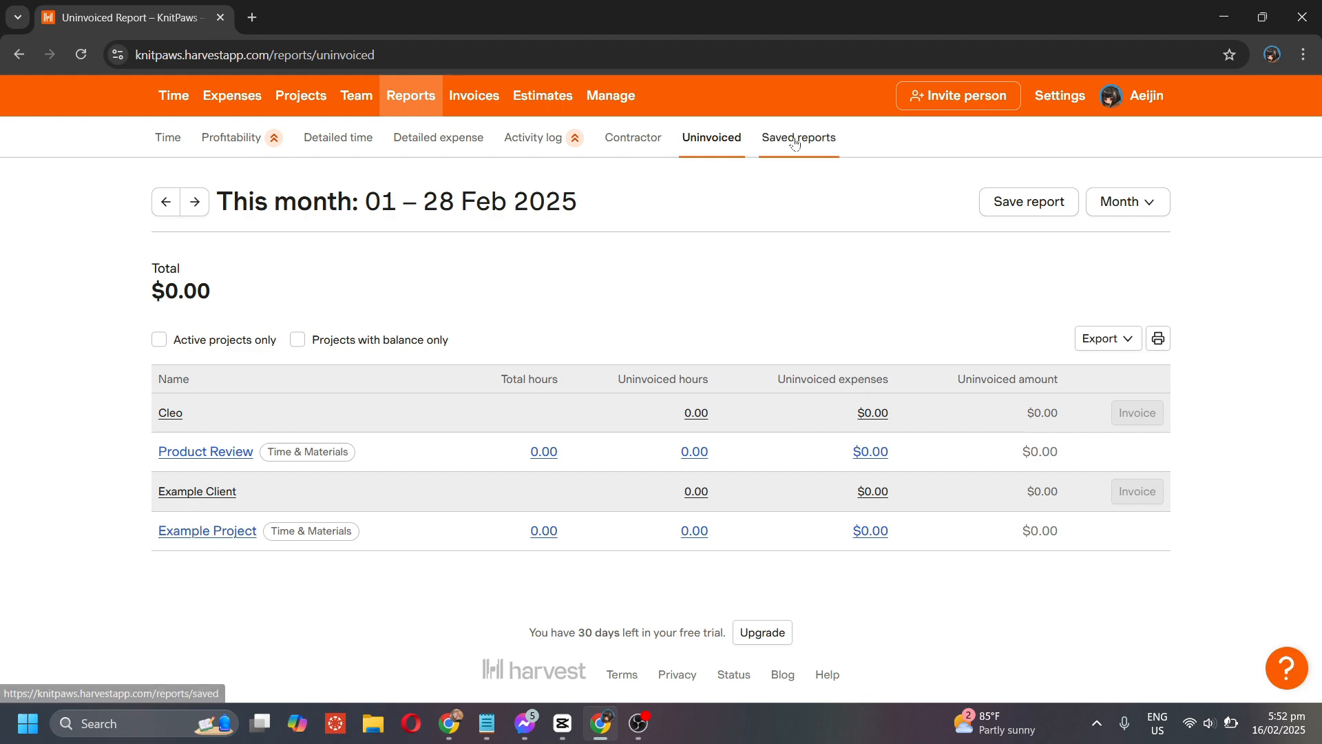
left_click(796, 140)
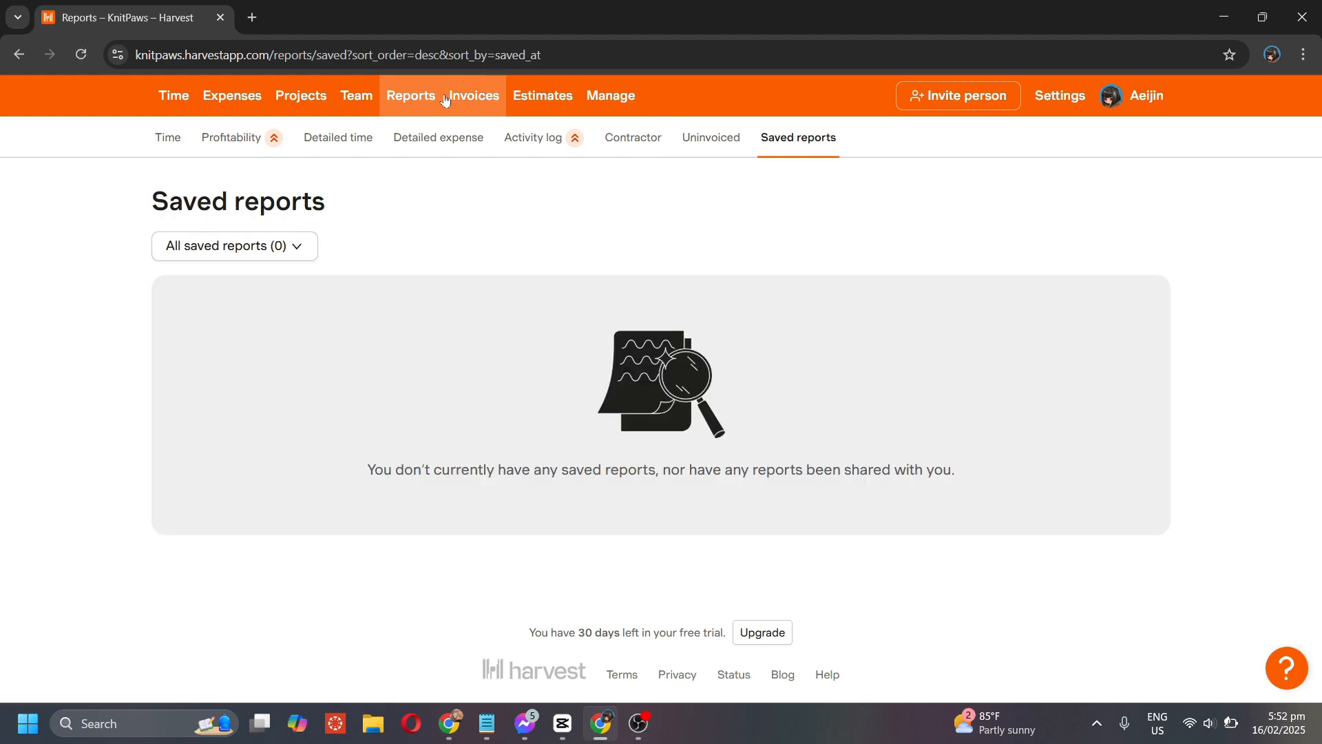
- Examine the client and type options for a new invoice and the blank form for a new estimate
left_click(467, 99)
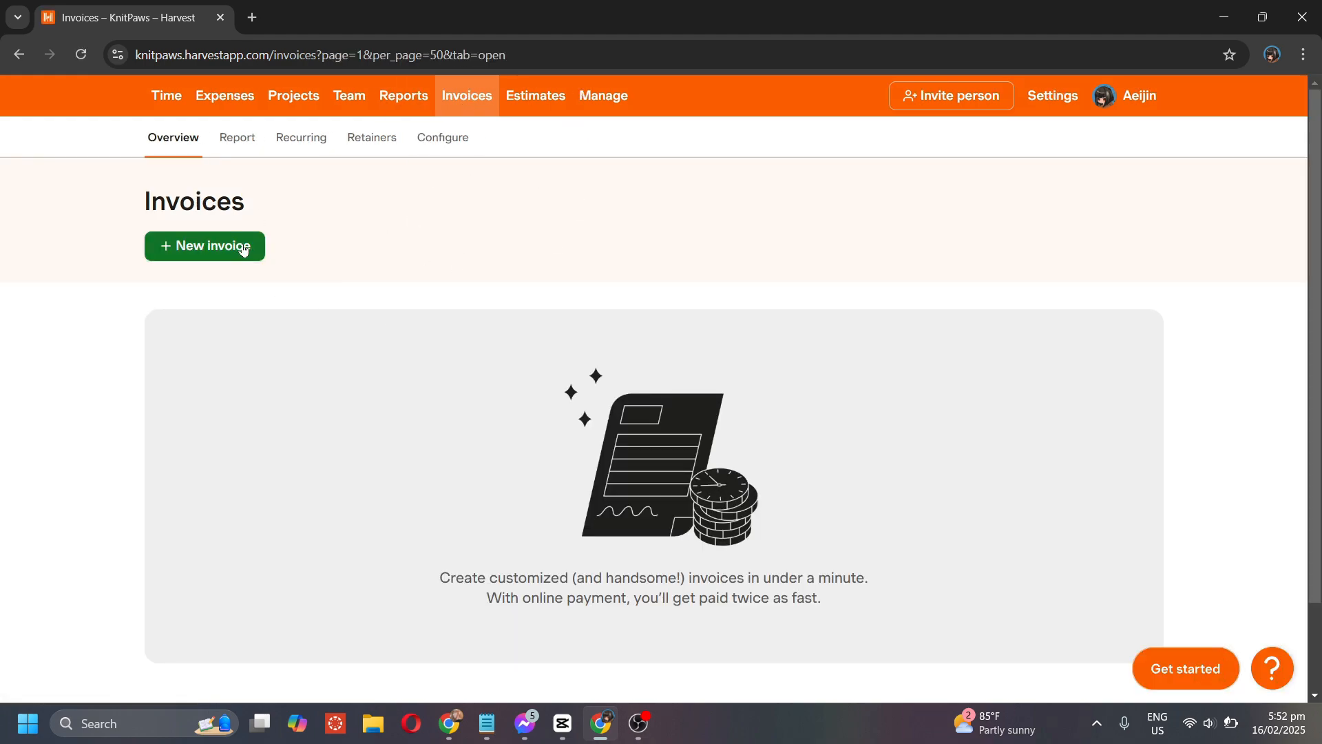
left_click(243, 249)
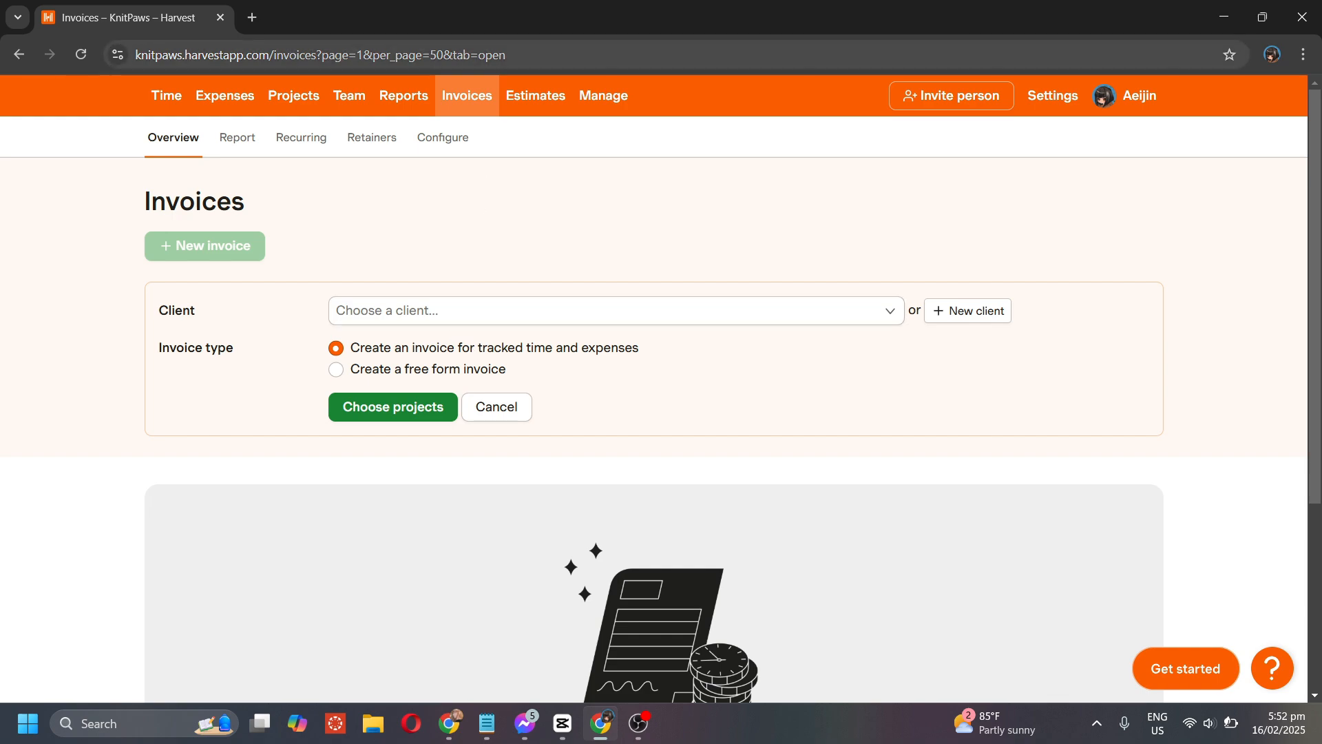
left_click(542, 86)
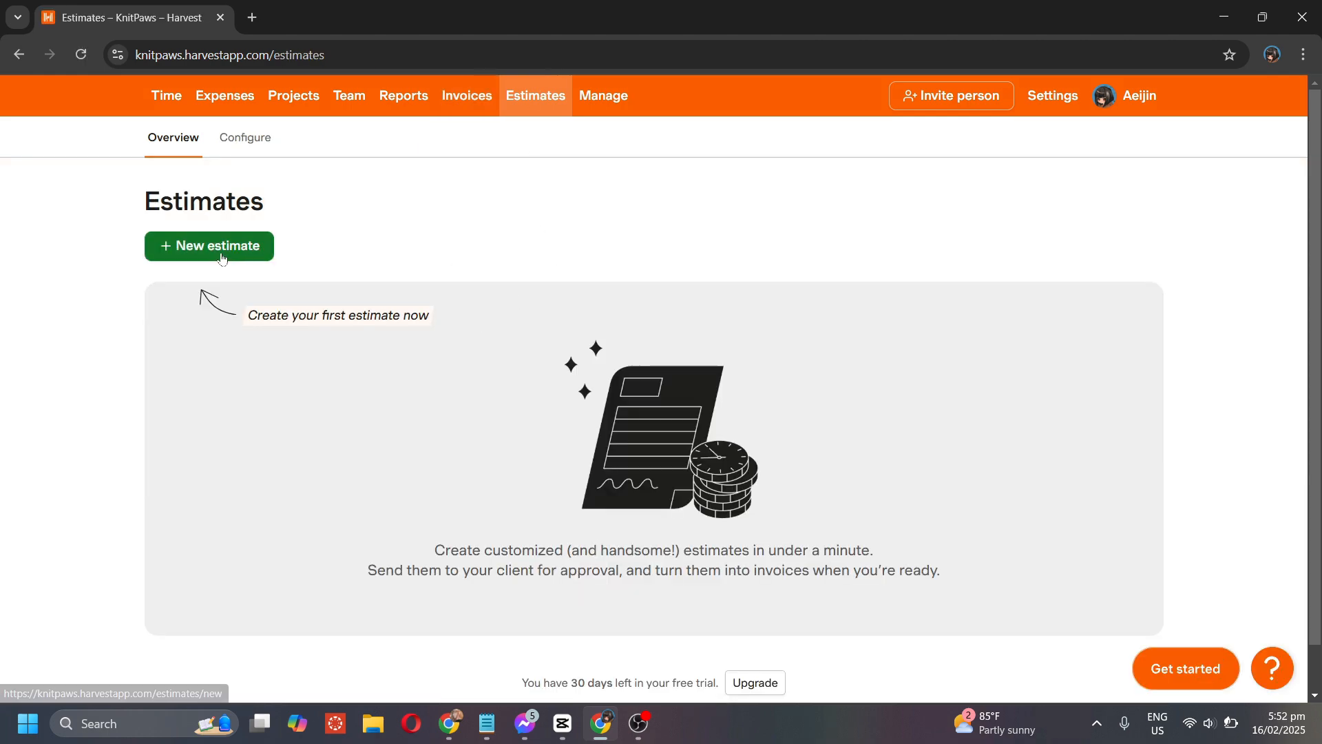
left_click(219, 249)
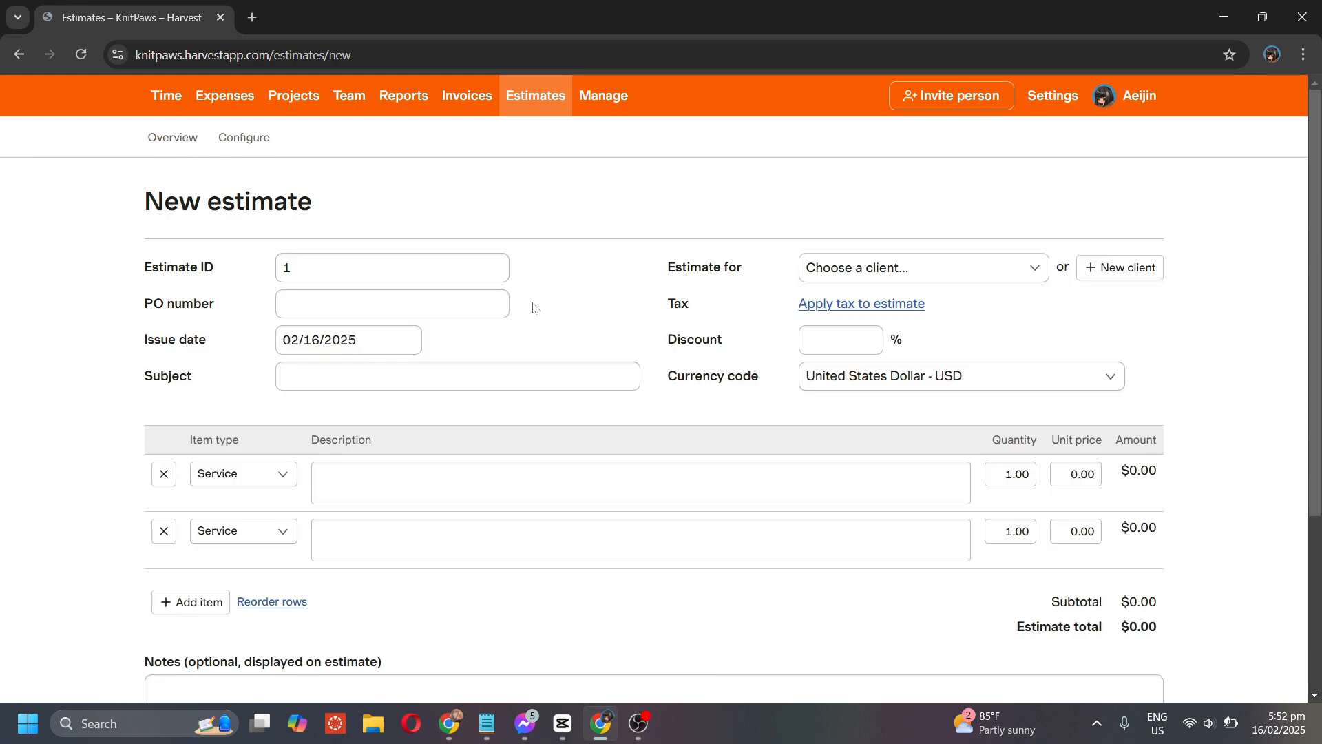
scroll(589, 310, "down", 4)
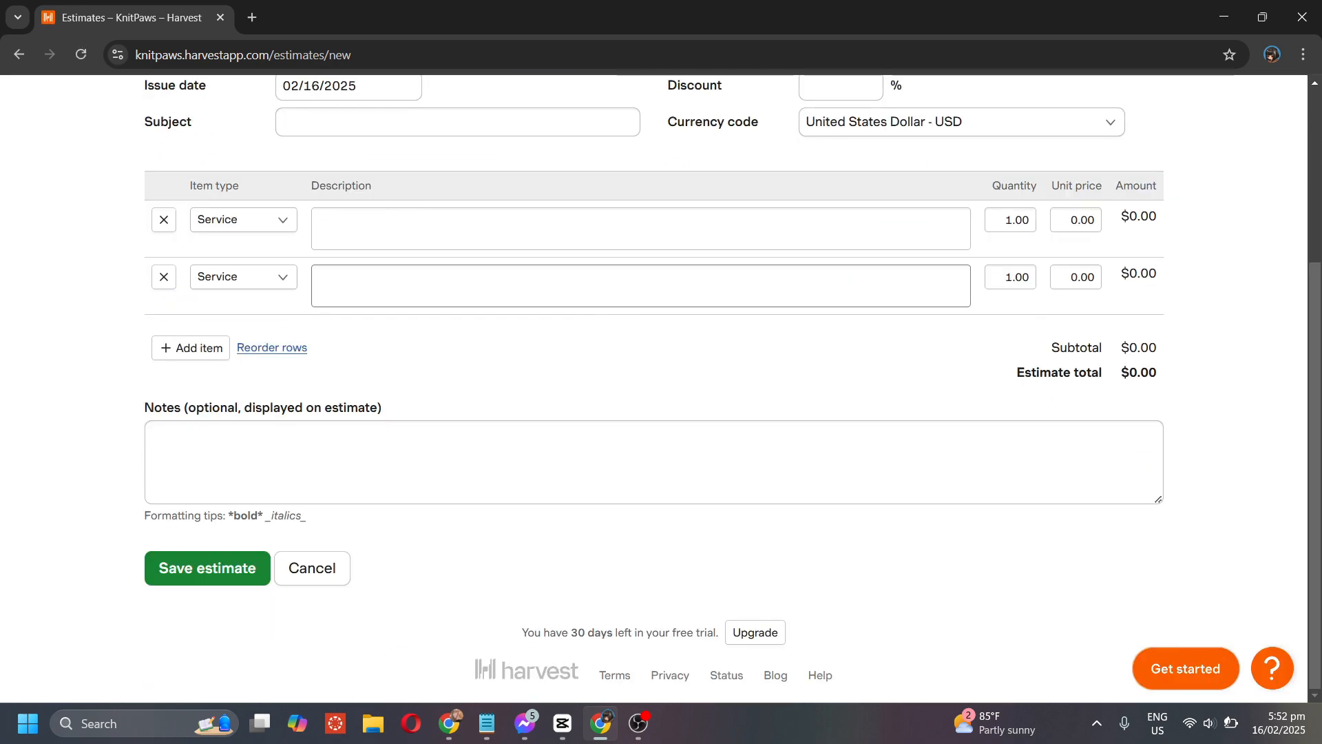
scroll(589, 310, "up", 4)
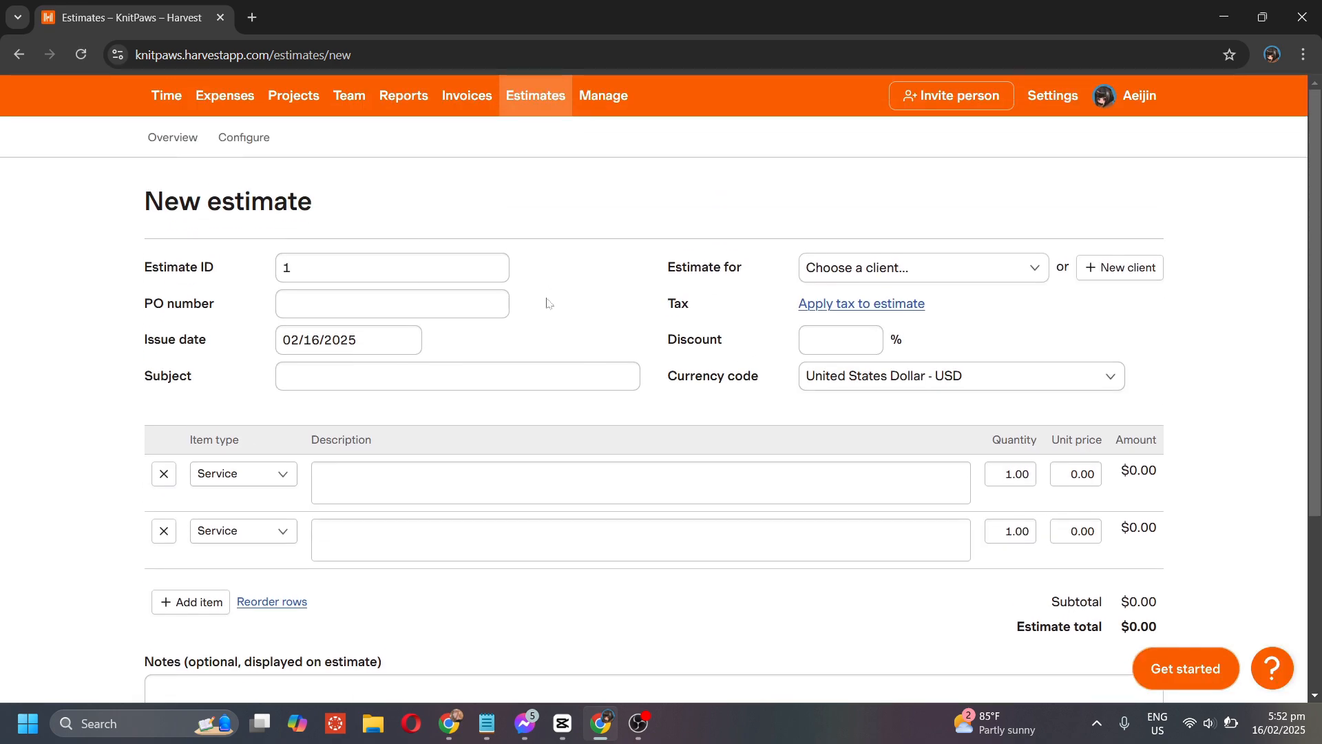
- Examine the managed clients, tasks, expense categories and roles, and return to the timesheet
left_click(599, 104)
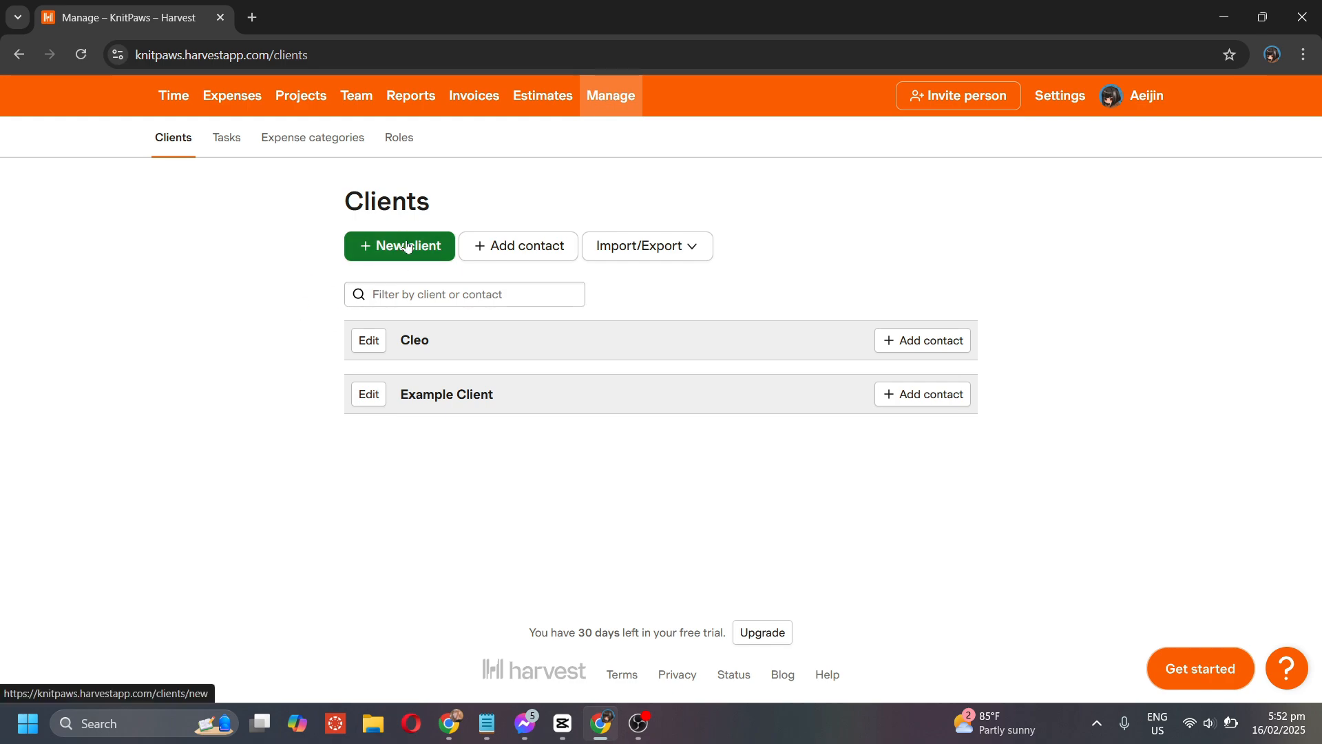
left_click(237, 148)
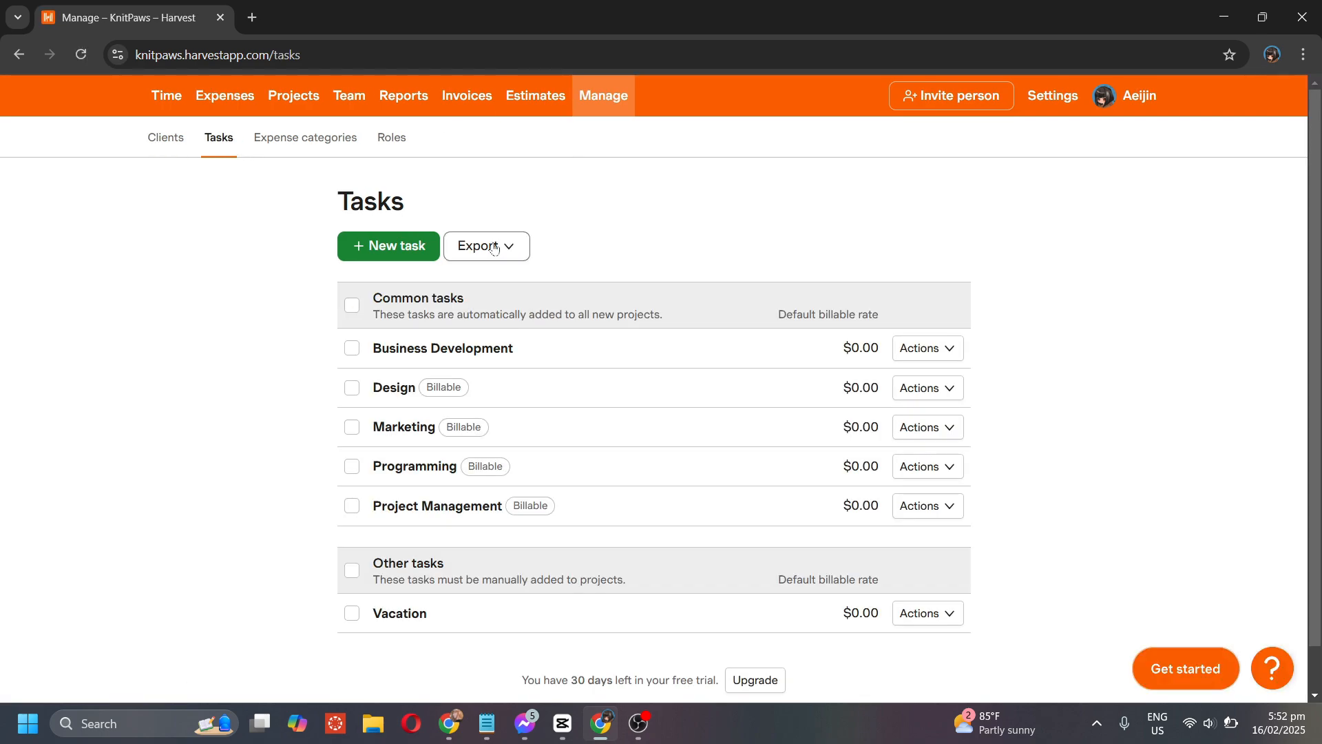
left_click(327, 142)
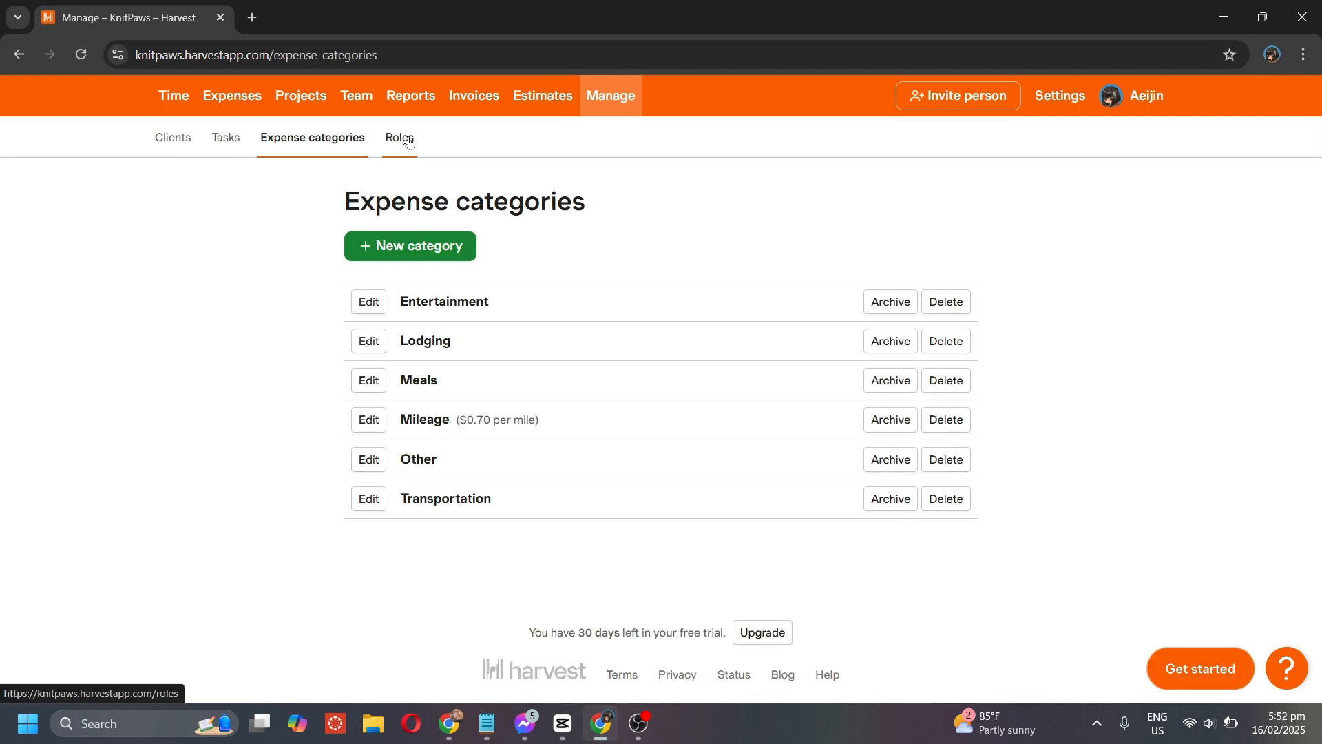
left_click(409, 142)
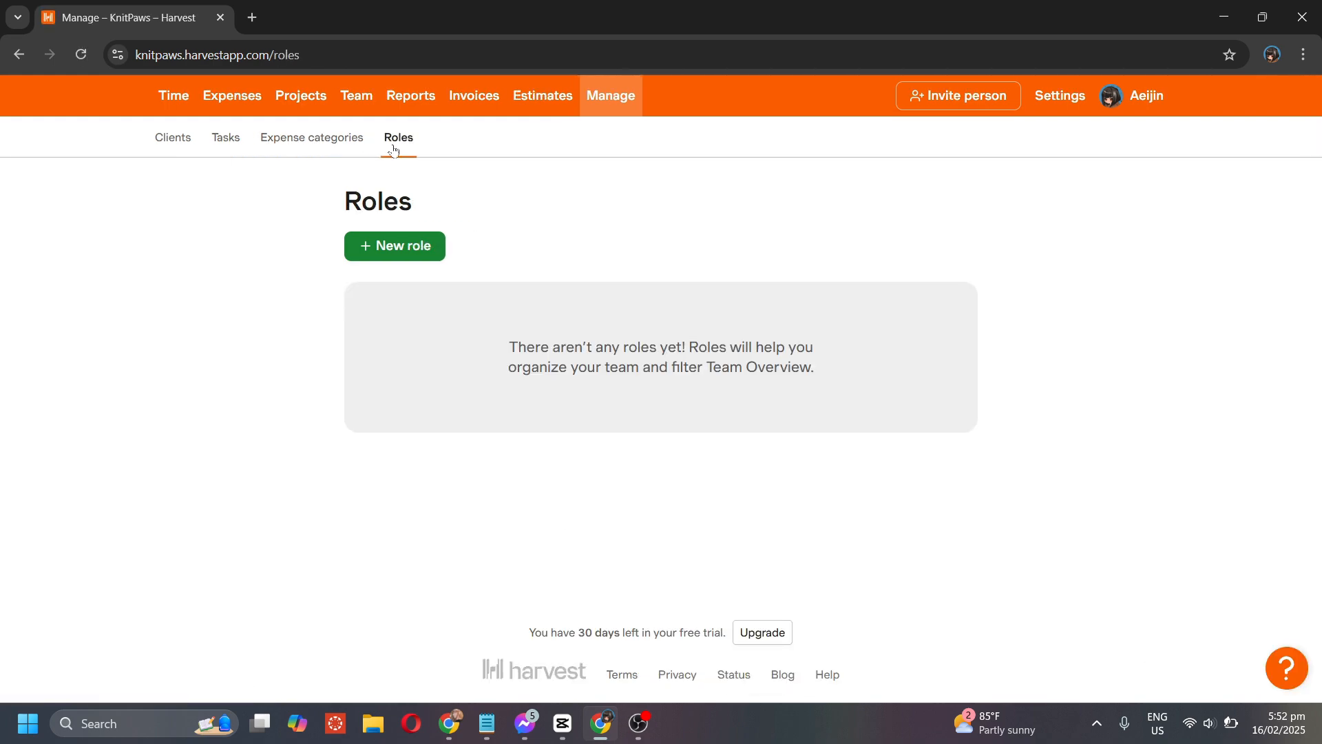
left_click(177, 100)
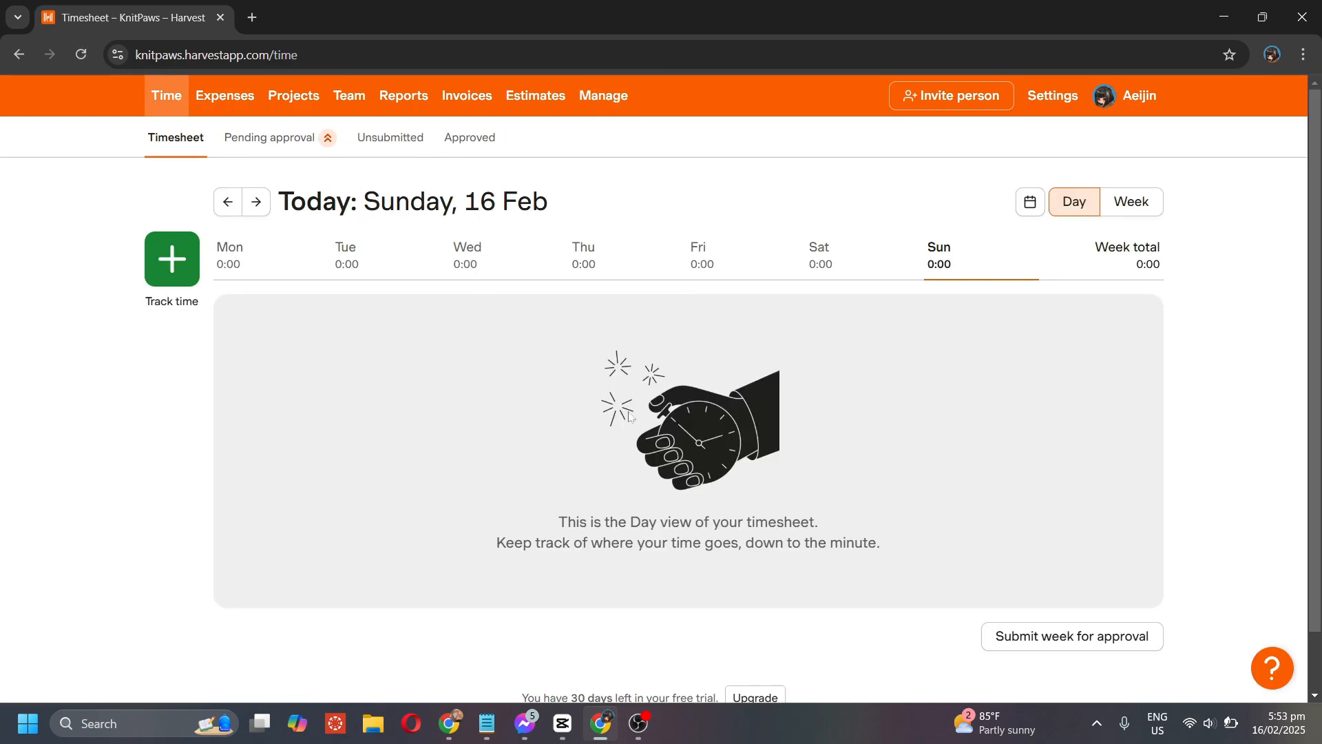